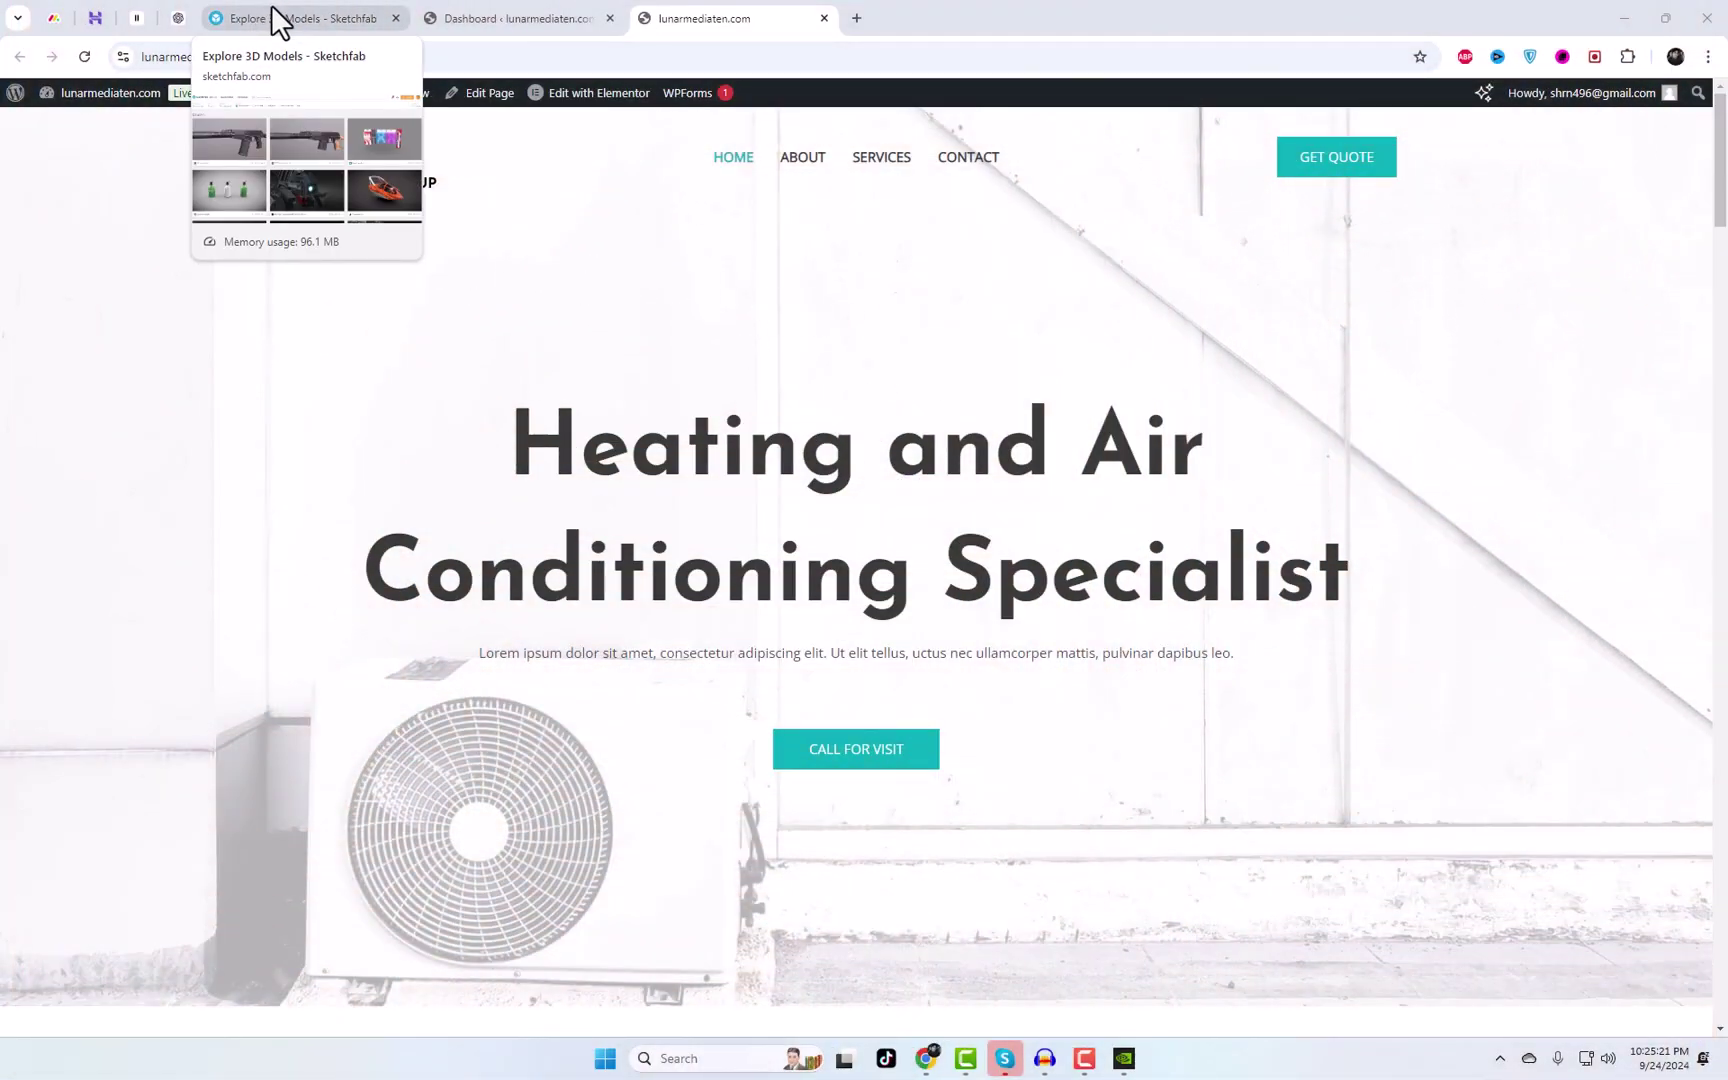
# - On the Sketchfab page, scroll through this week's downloadable models and open the SciFi Drone model
pyautogui.click(272, 6)
pyautogui.scroll(-3, 1245, 550)
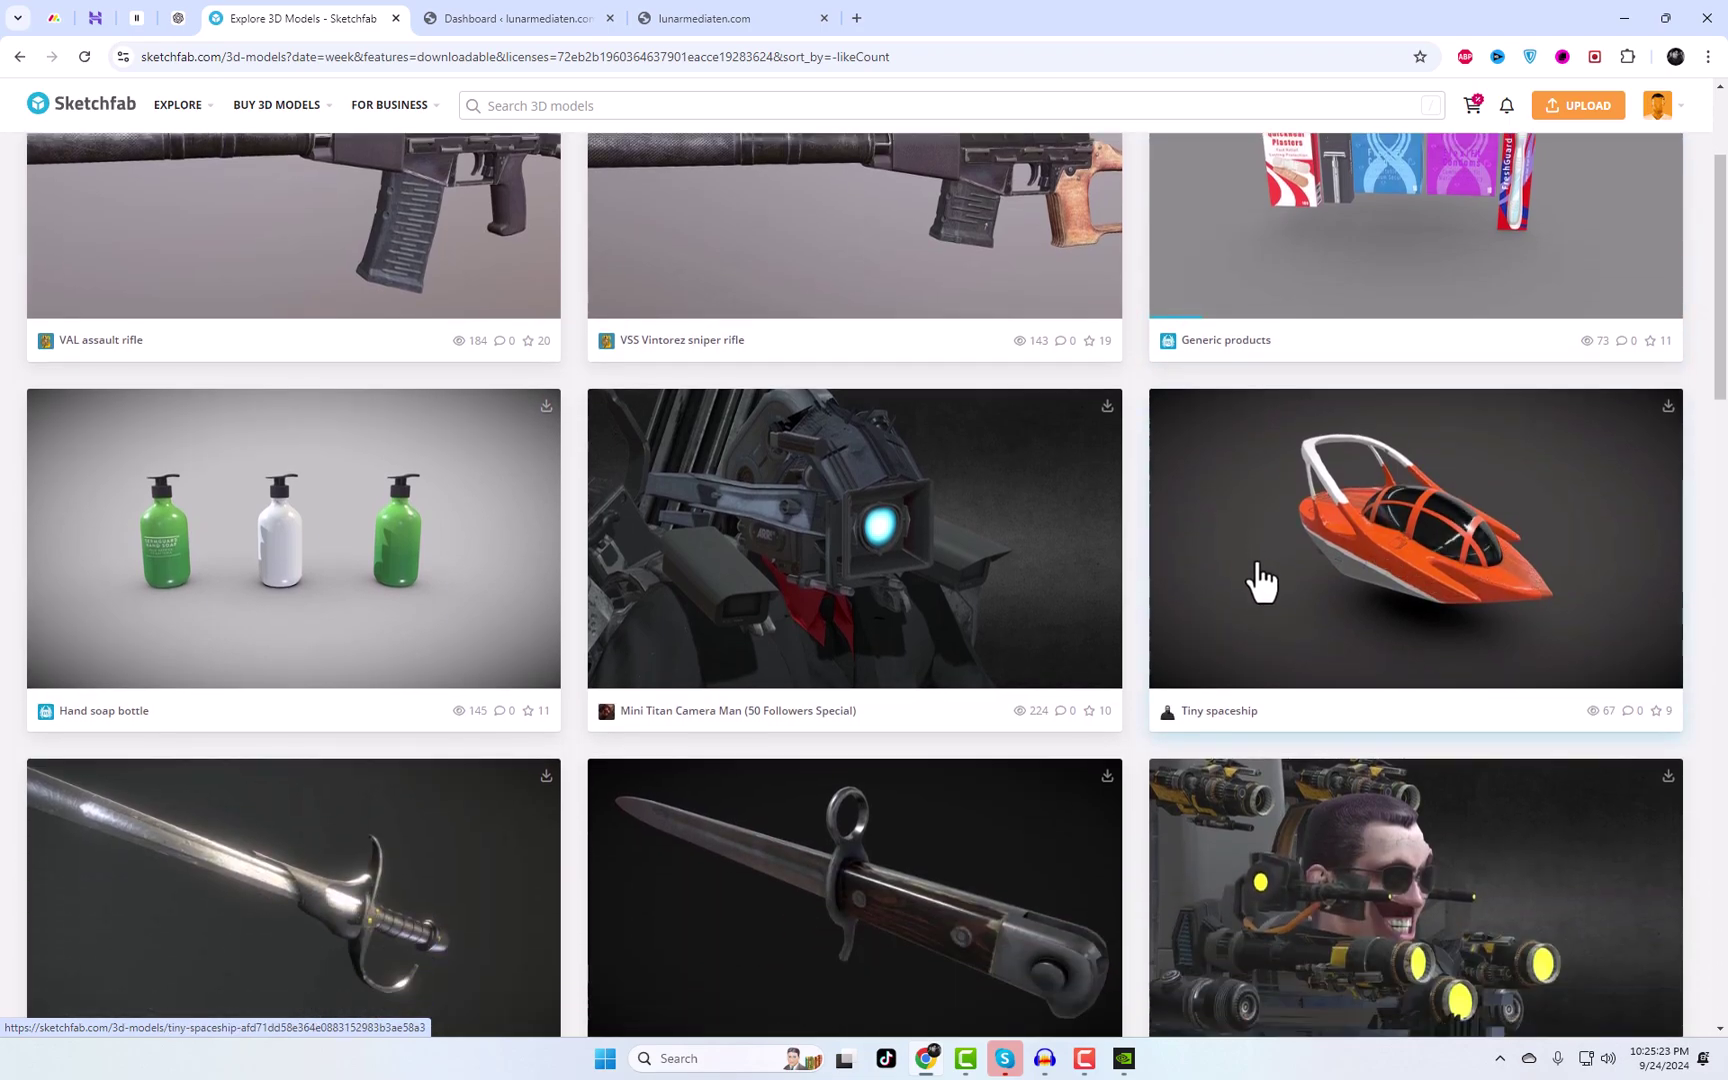
pyautogui.scroll(-4, 1338, 570)
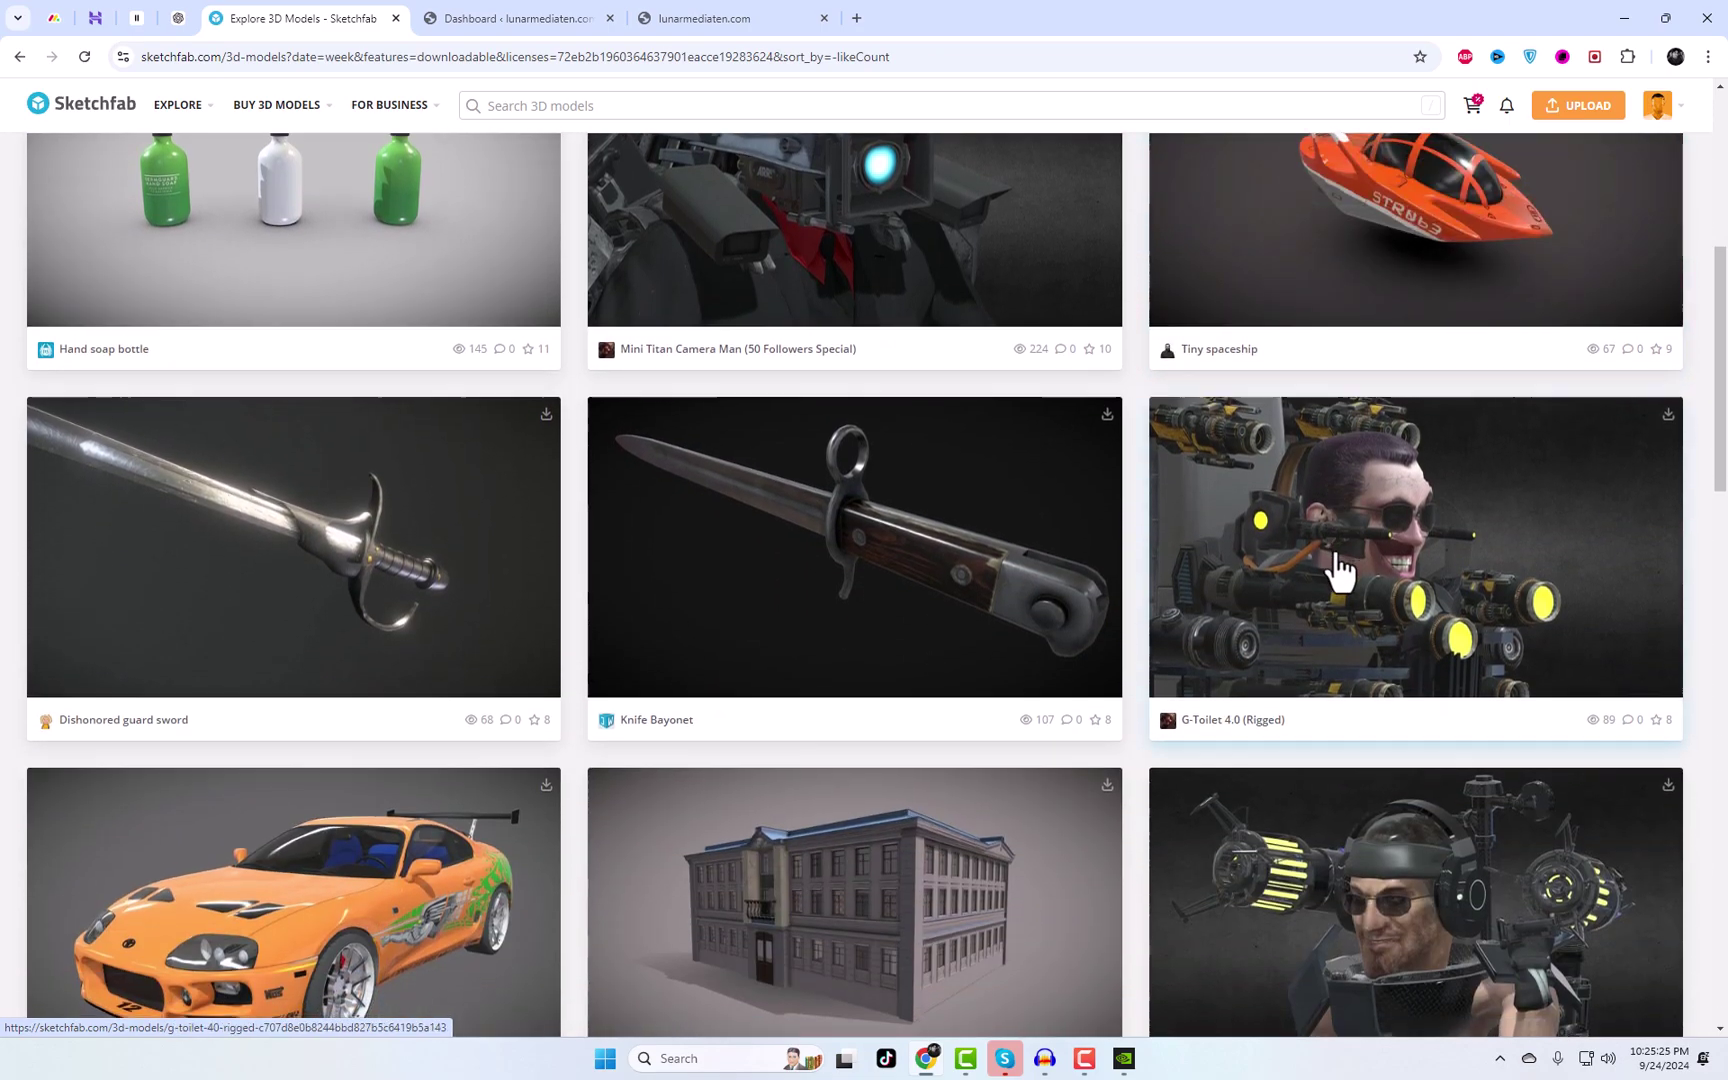
pyautogui.scroll(-6, 1338, 575)
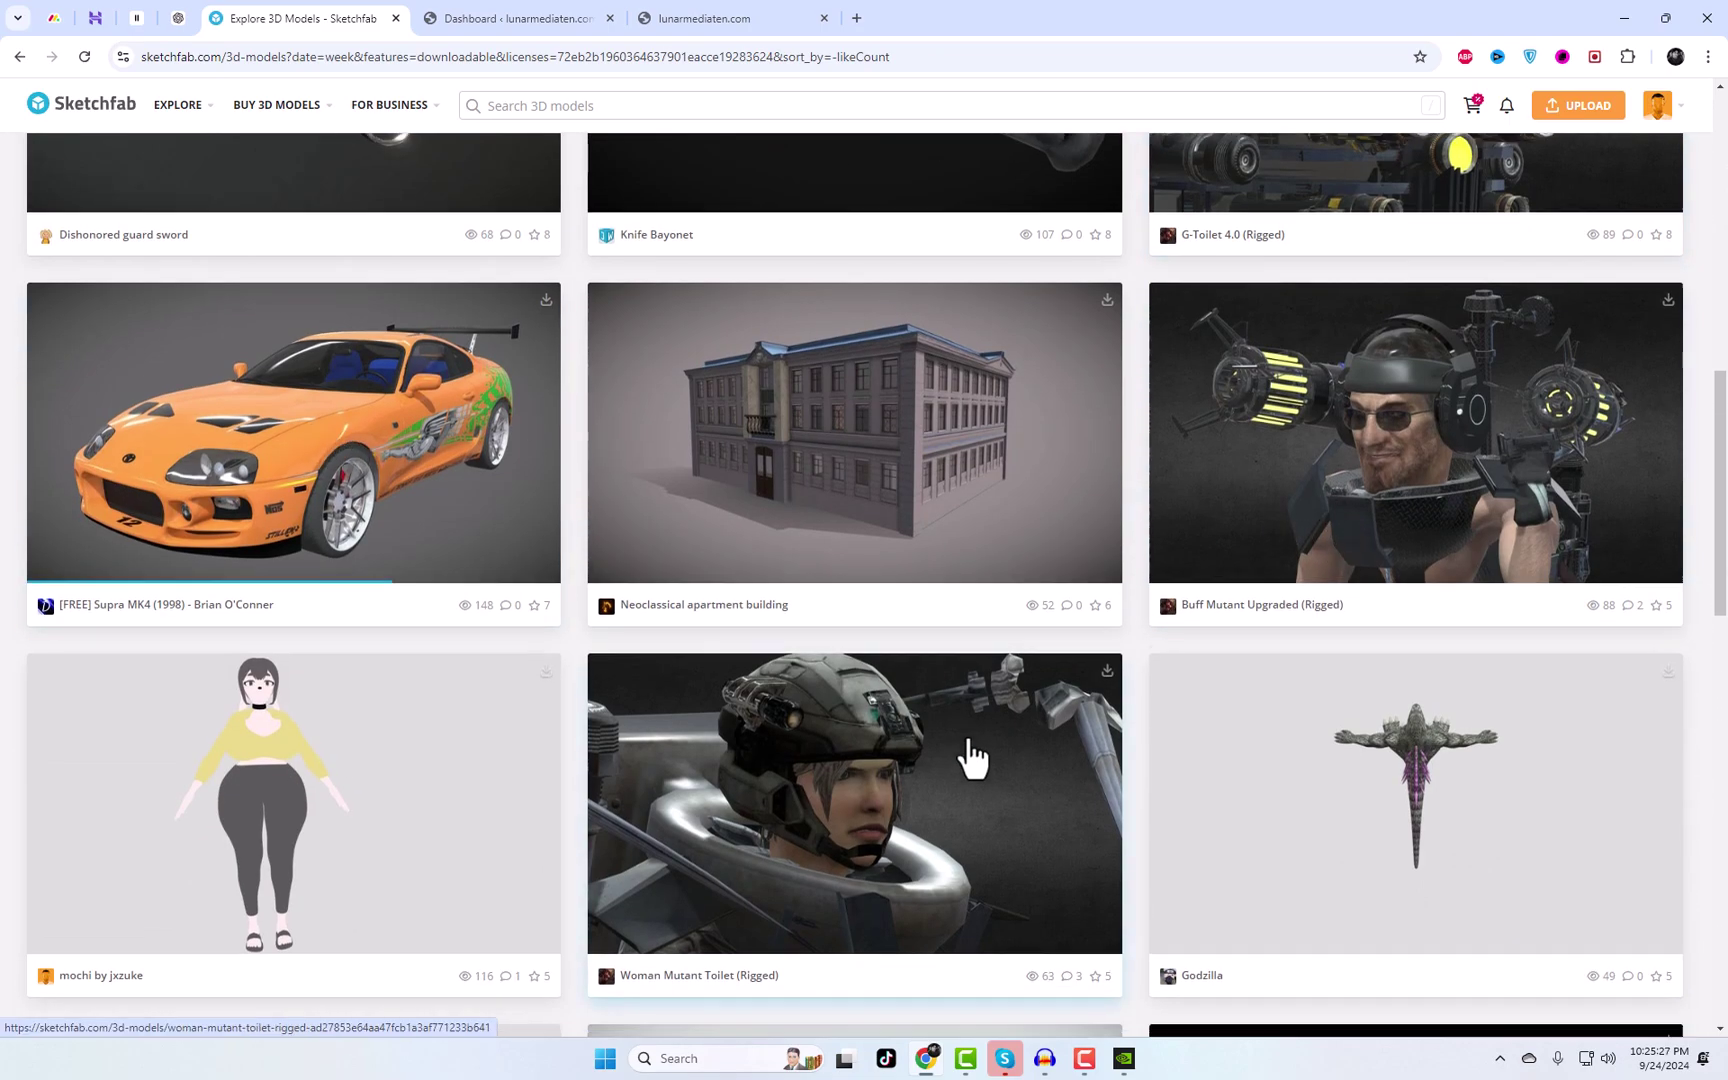
pyautogui.scroll(-5, 970, 757)
pyautogui.scroll(-5, 970, 757)
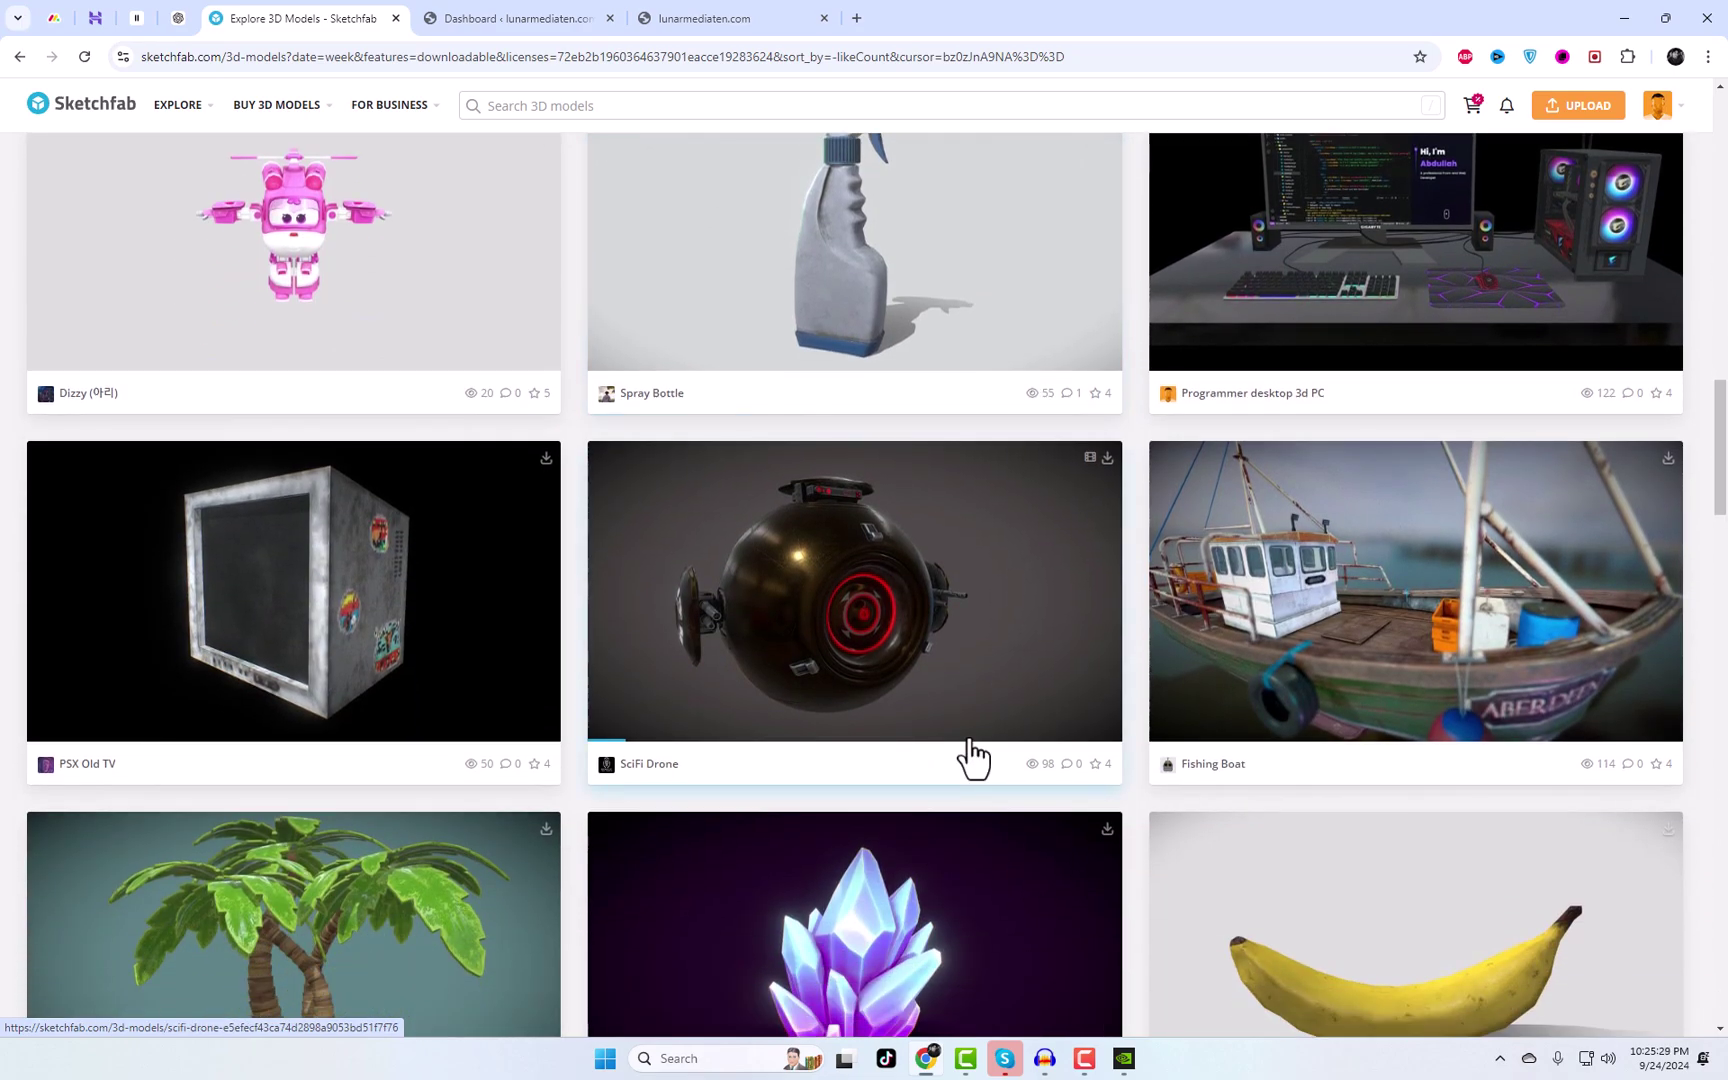
pyautogui.click(800, 600)
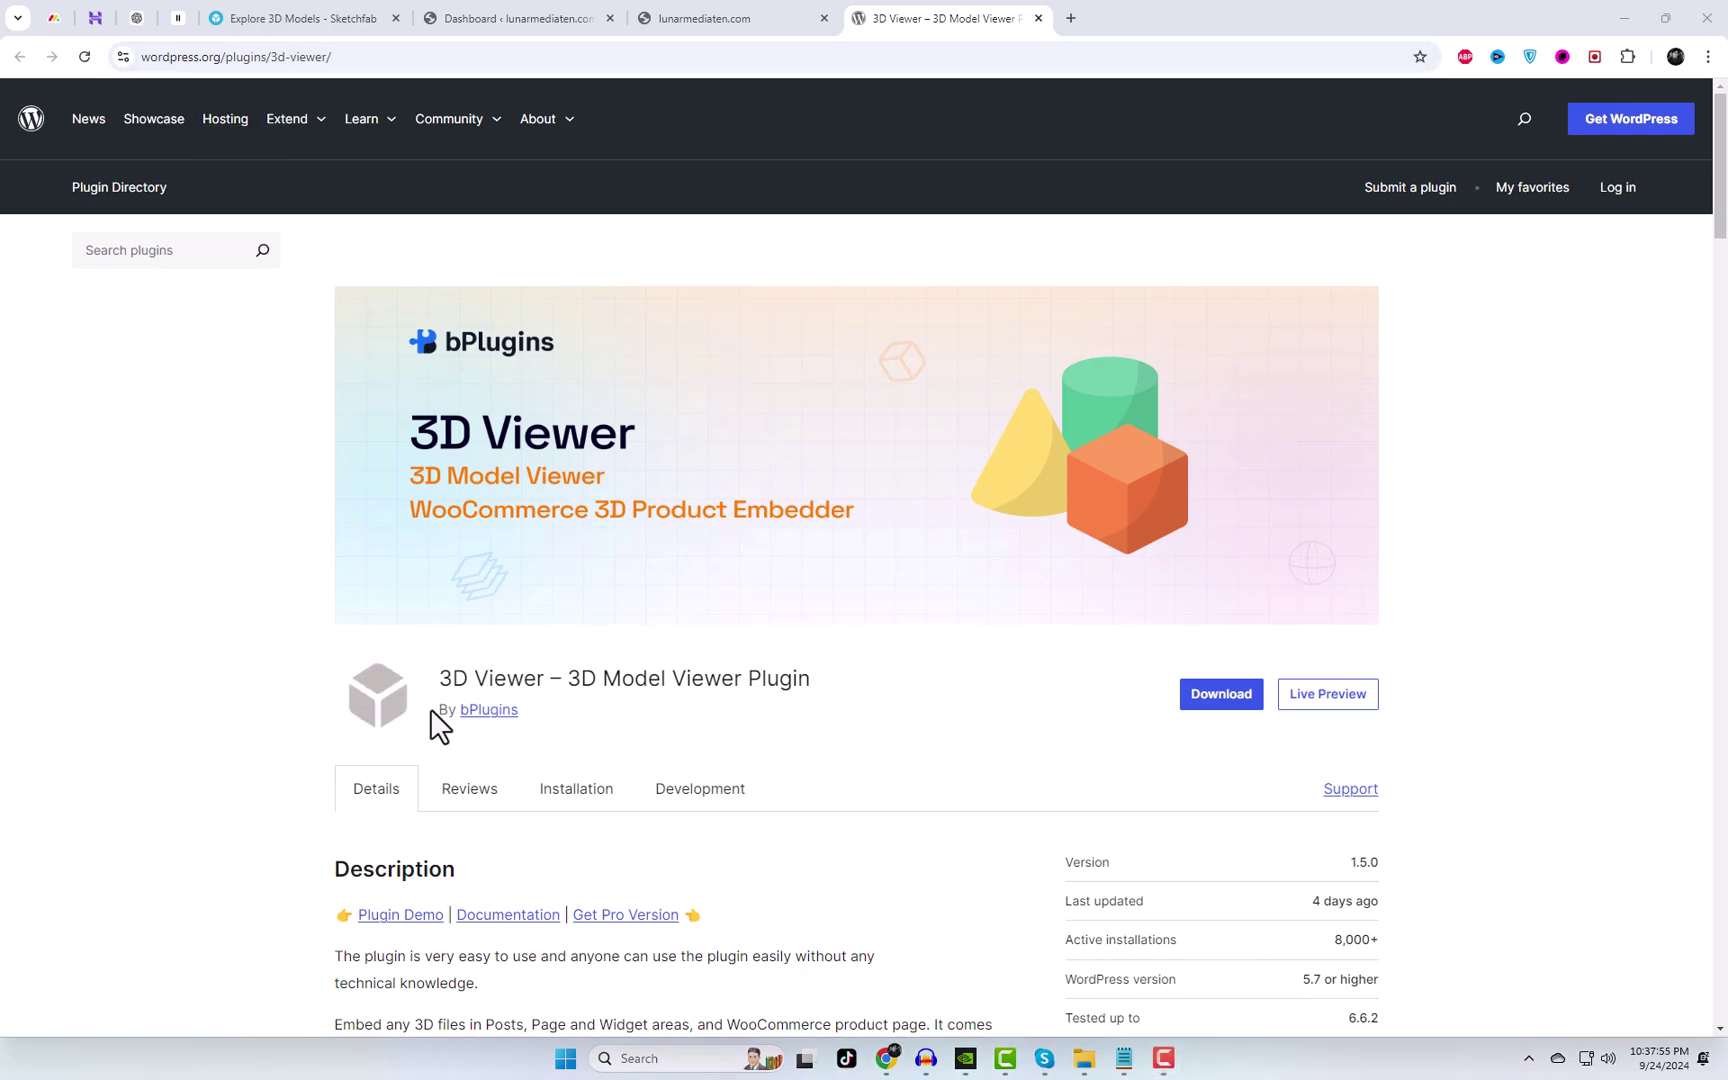
# - Copy '3D Viewer' from the plugin page title and go to the site's Installed Plugins list
pyautogui.moveTo(439, 678); pyautogui.dragTo(540, 676)
pyautogui.rightClick(540, 676)
pyautogui.click(572, 697)
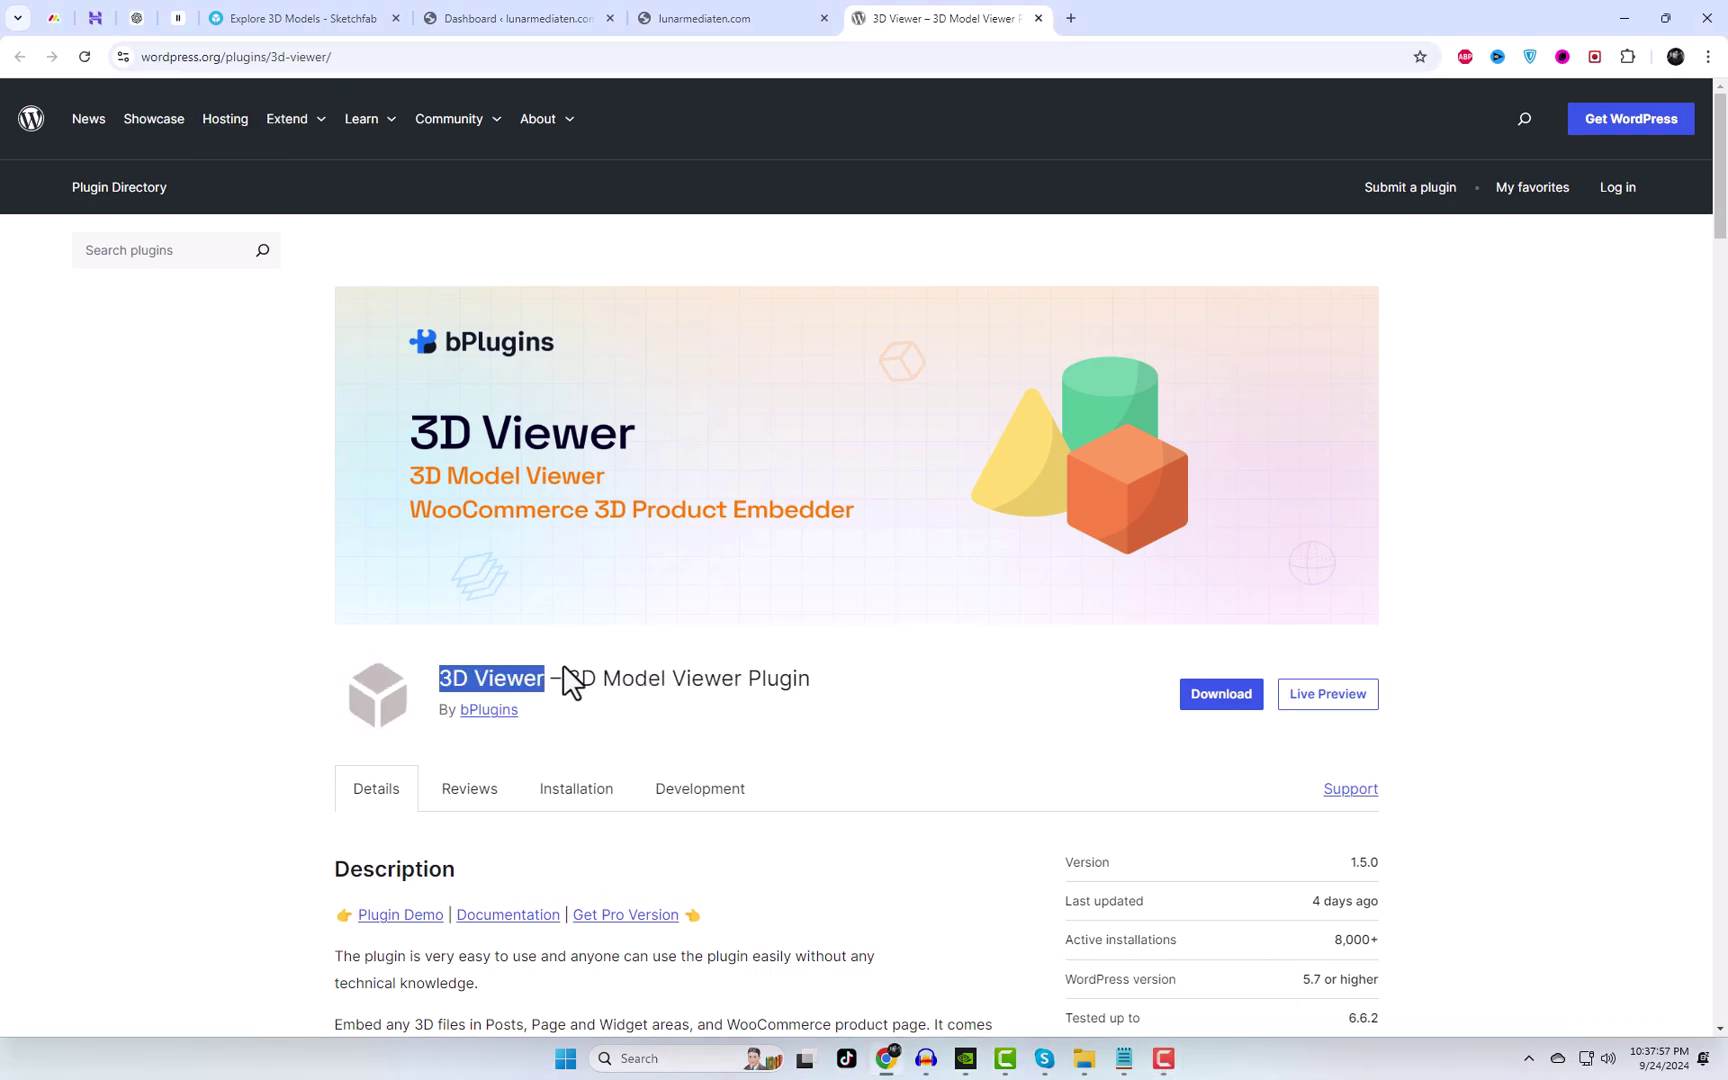
pyautogui.click(540, 15)
pyautogui.moveTo(280, 752)
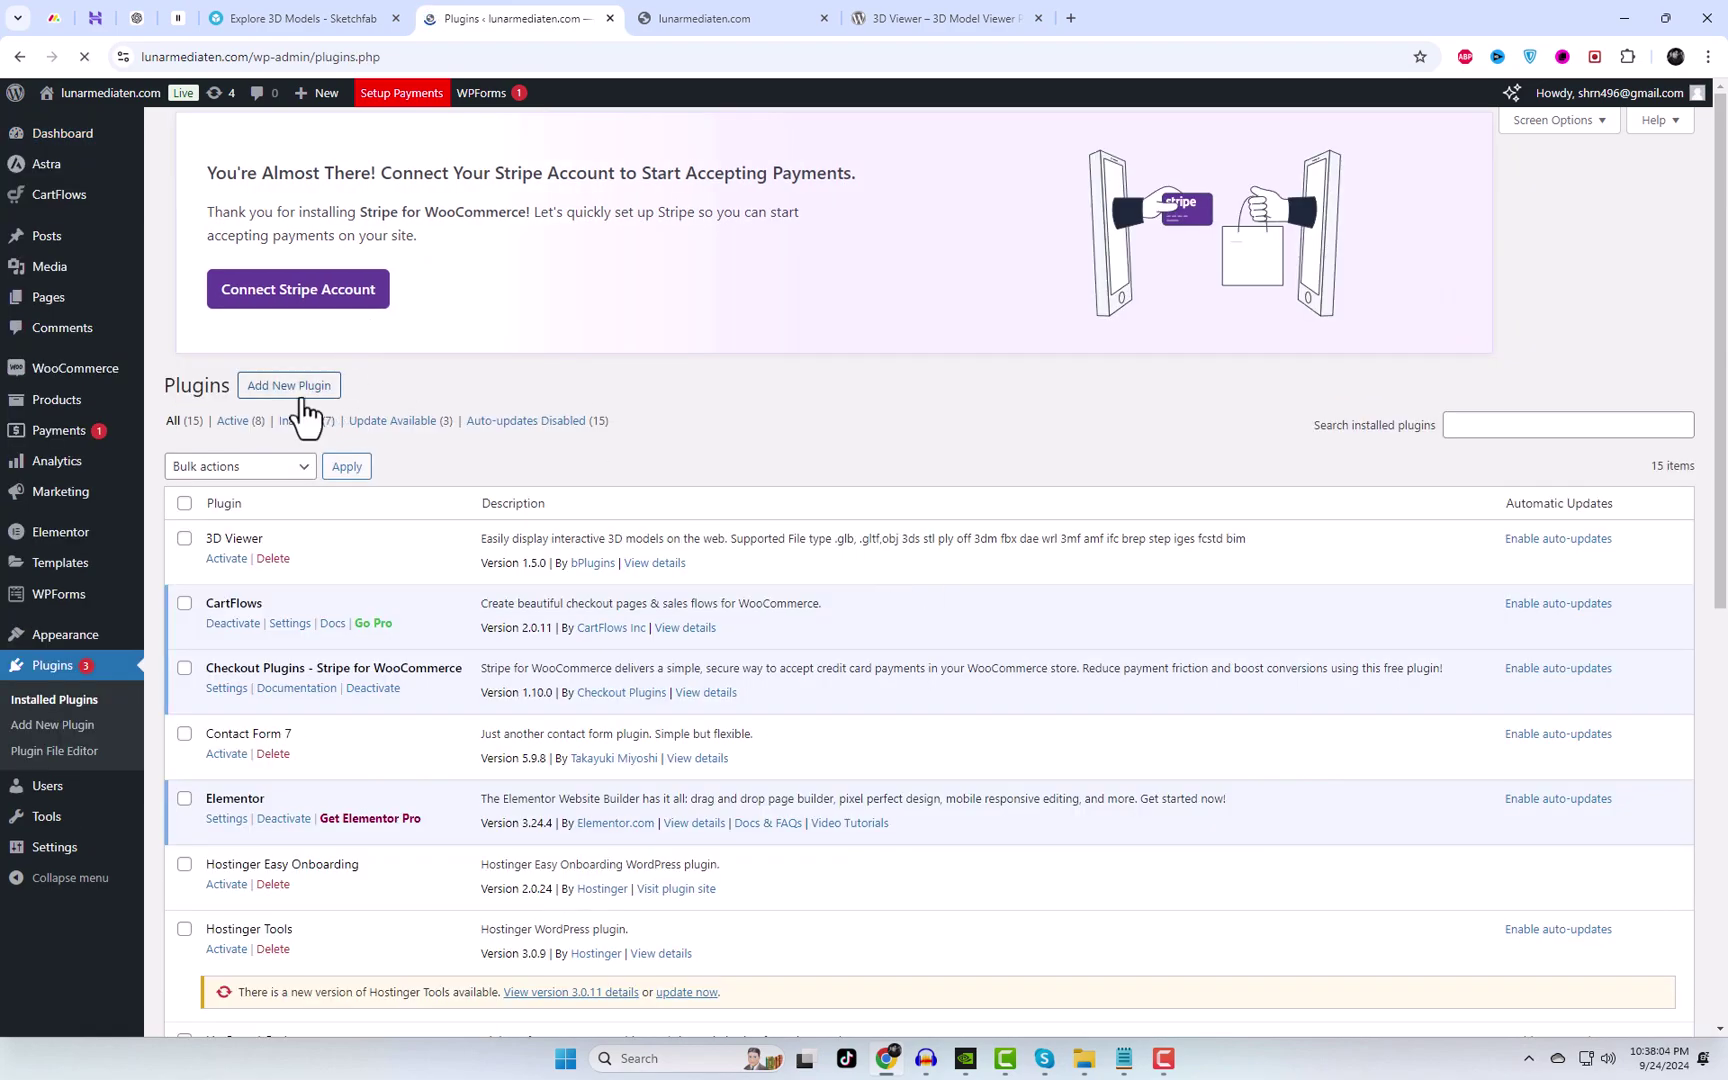
# - Search new plugins for '3D Viewer', activate the bPlugins result, and accept the opt-in
pyautogui.click(298, 392)
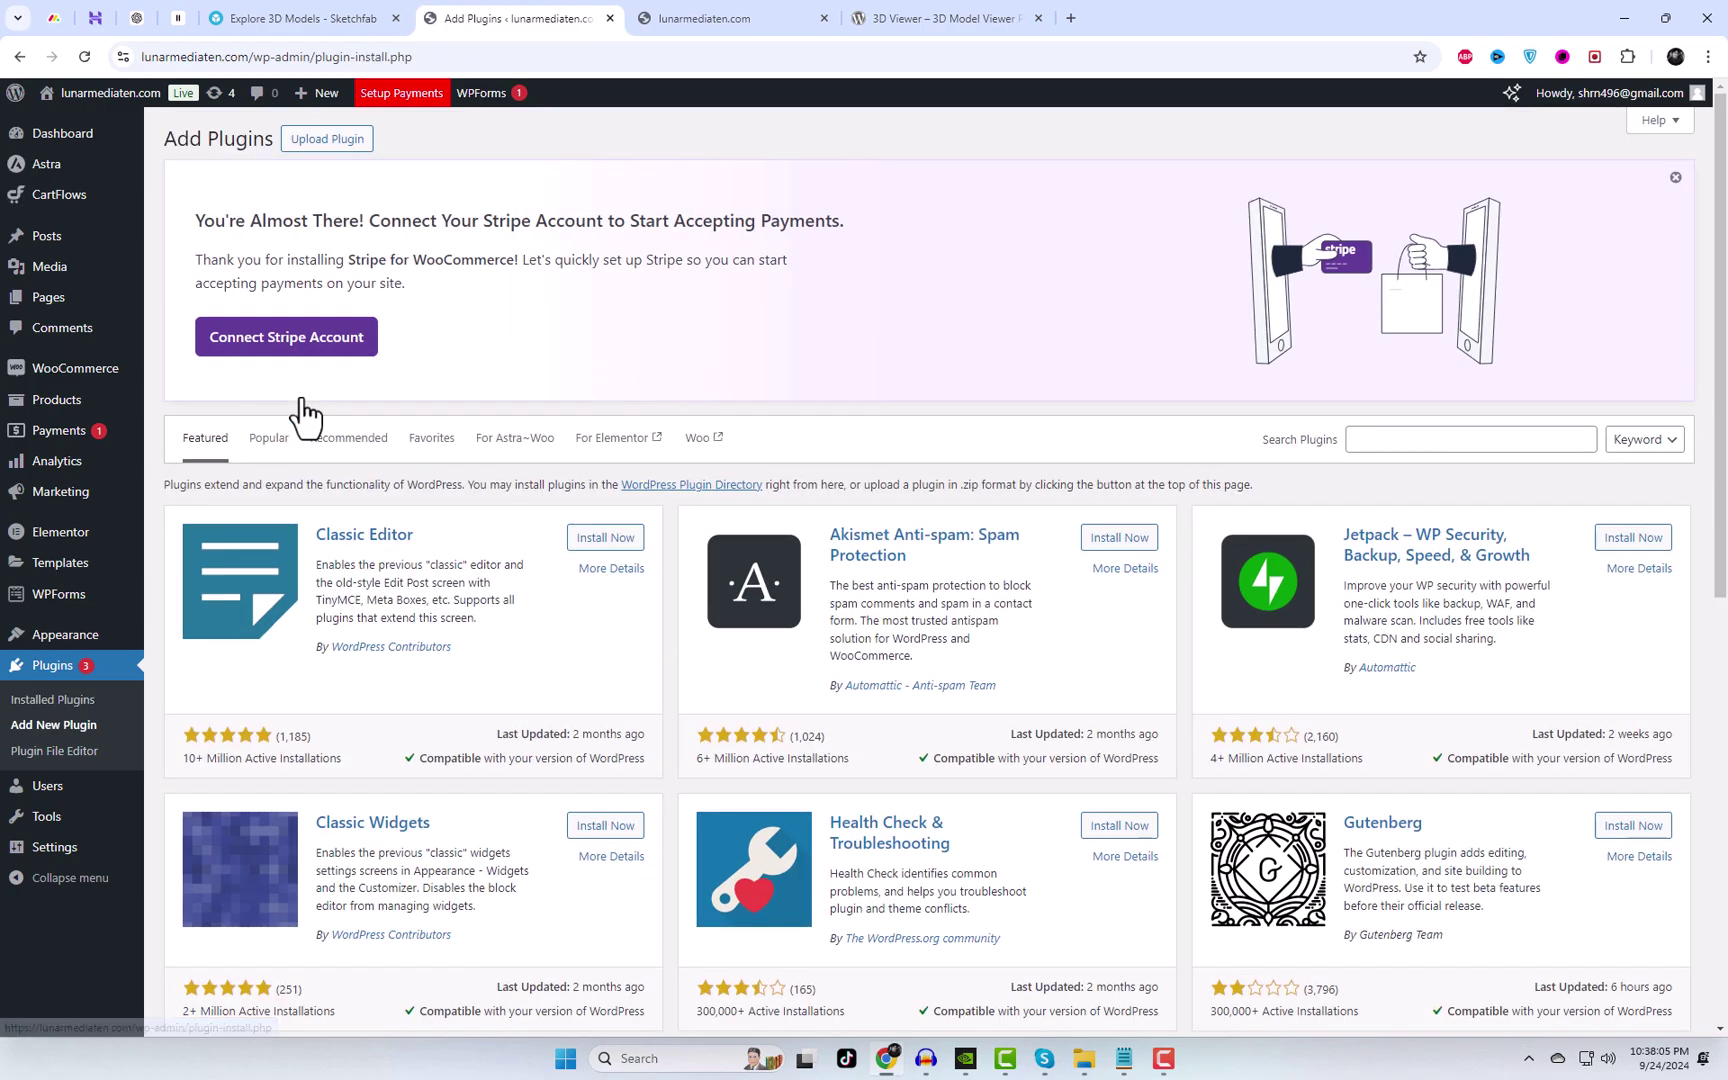
pyautogui.click(1443, 437)
pyautogui.hotkey('ctrl', 'v')
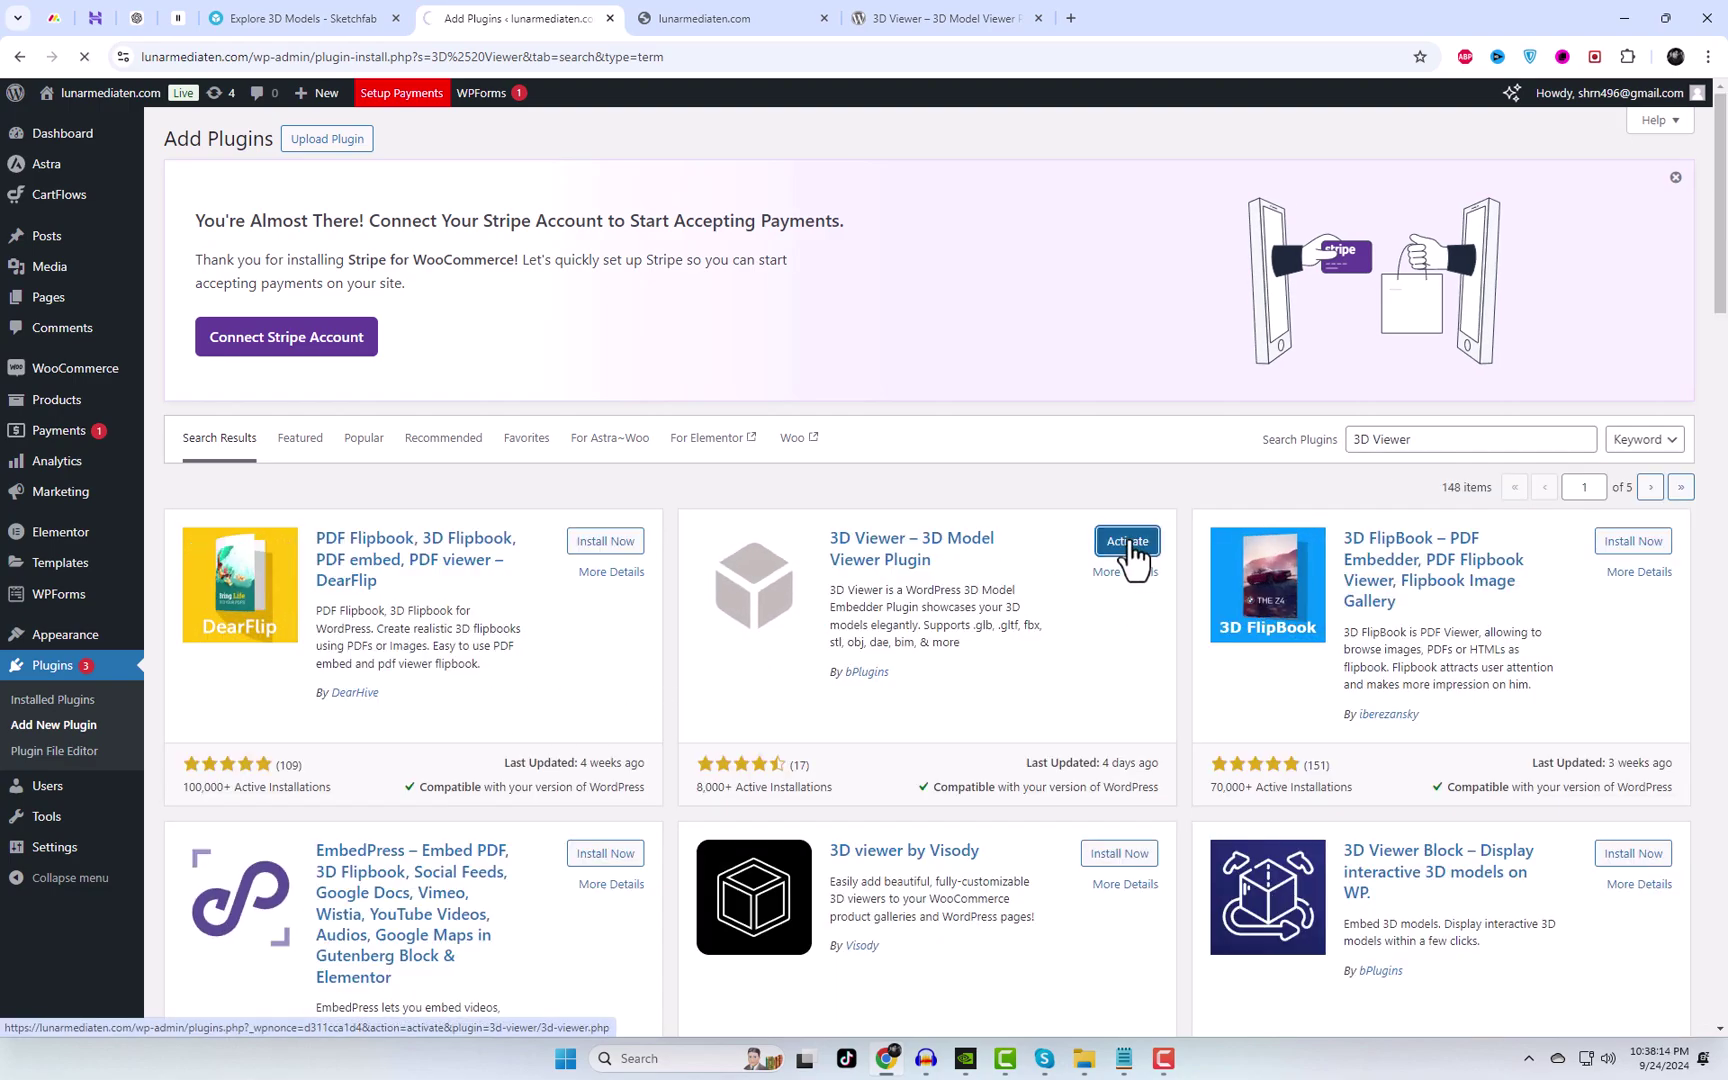
pyautogui.click(1128, 541)
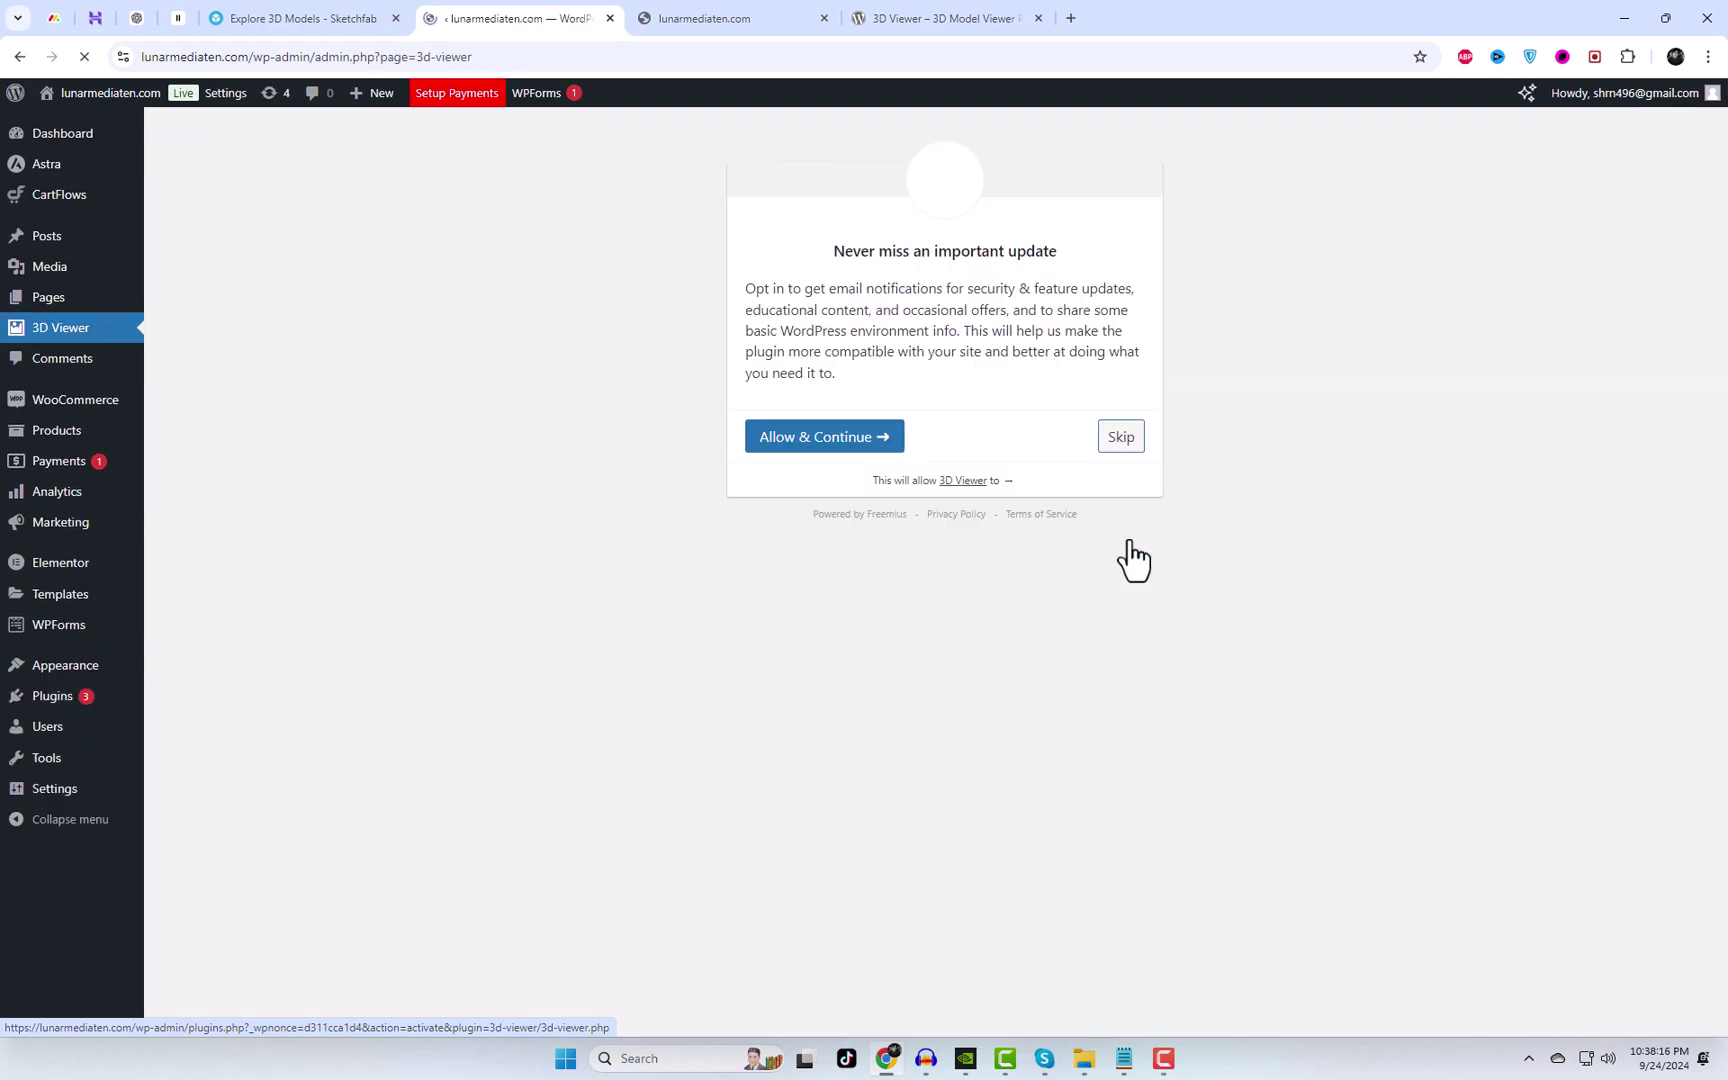
pyautogui.click(824, 450)
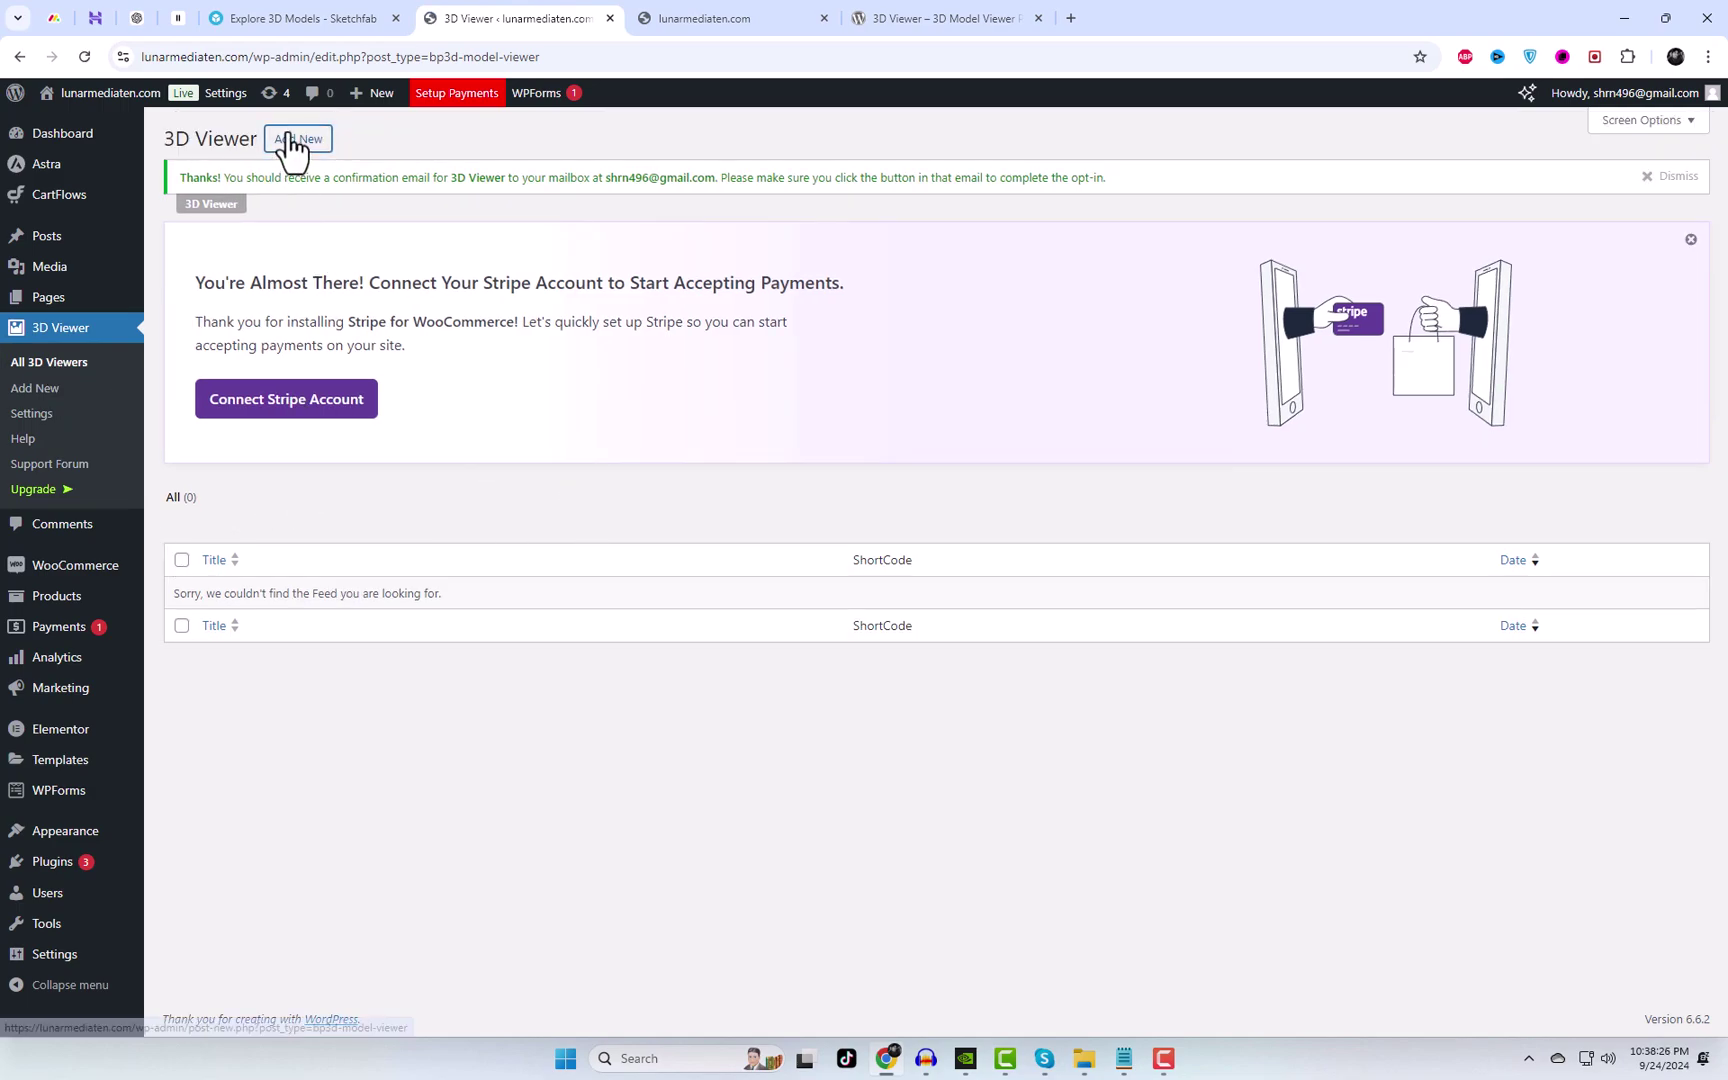
# - Create a new 3D viewer titled 'New Model', trying Advanced but leaving the viewer type on Lite
pyautogui.click(297, 142)
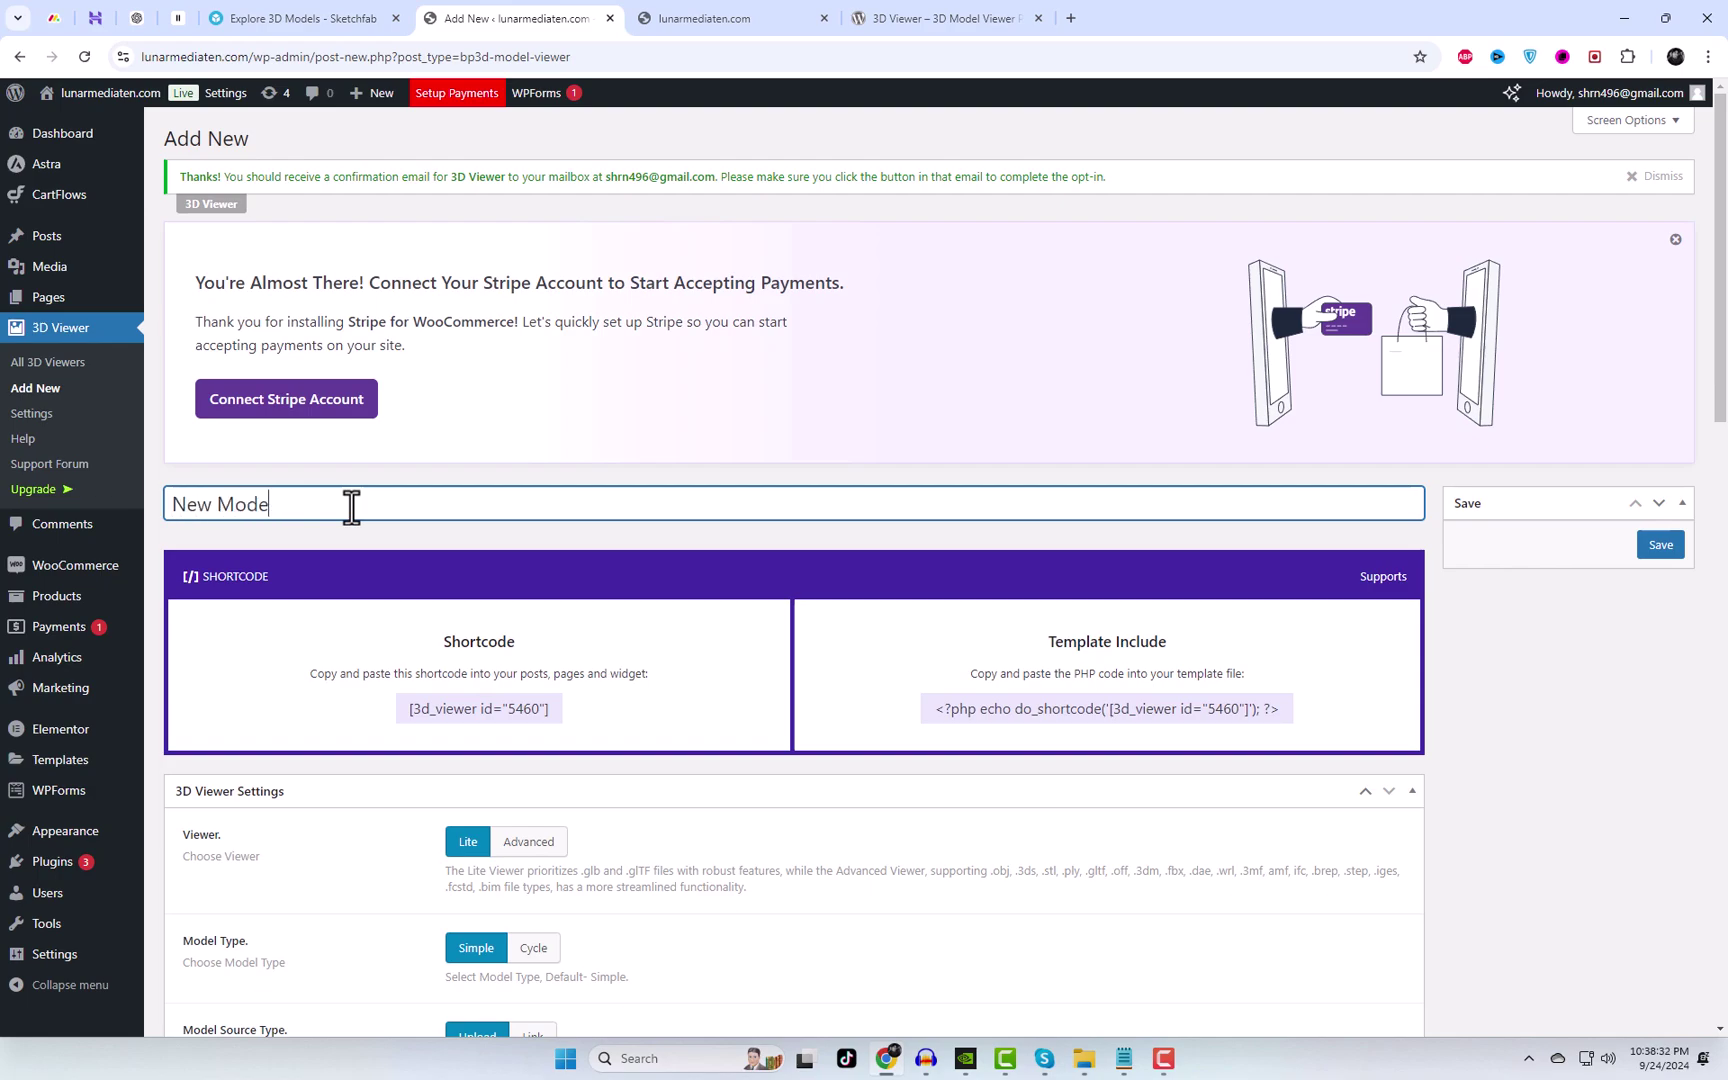
pyautogui.scroll(-4, 671, 679)
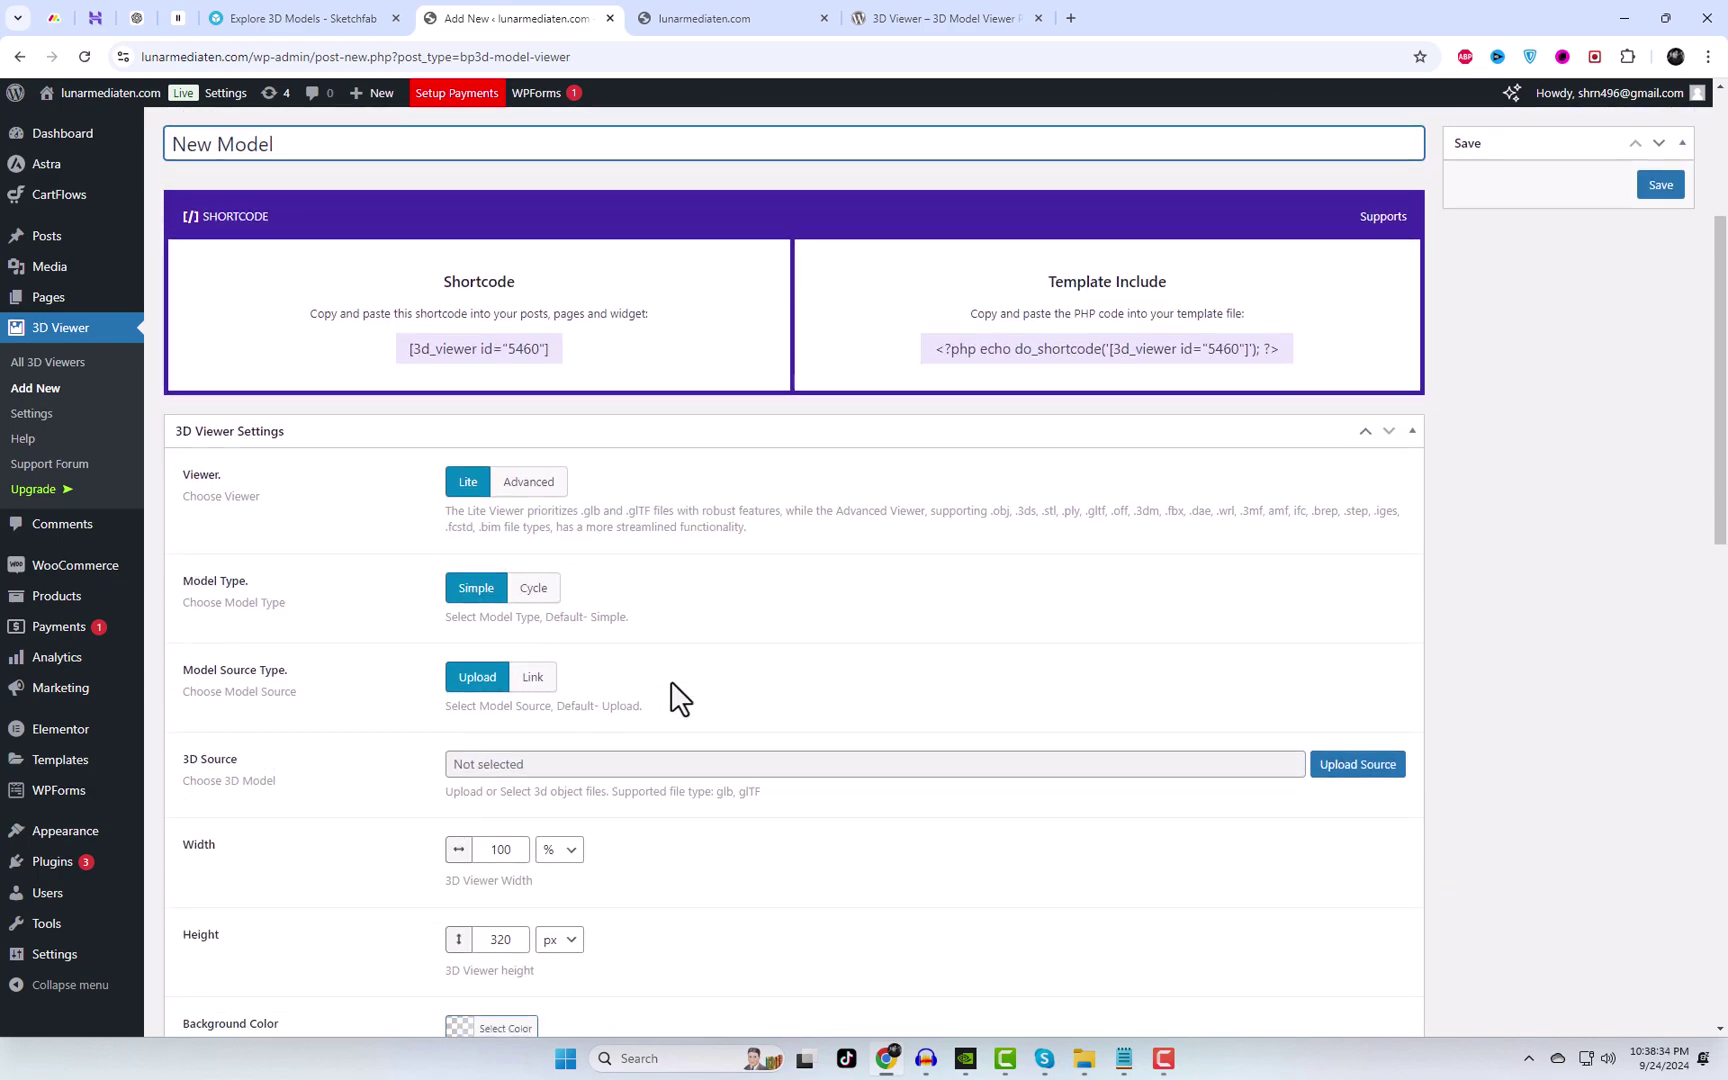
pyautogui.click(529, 488)
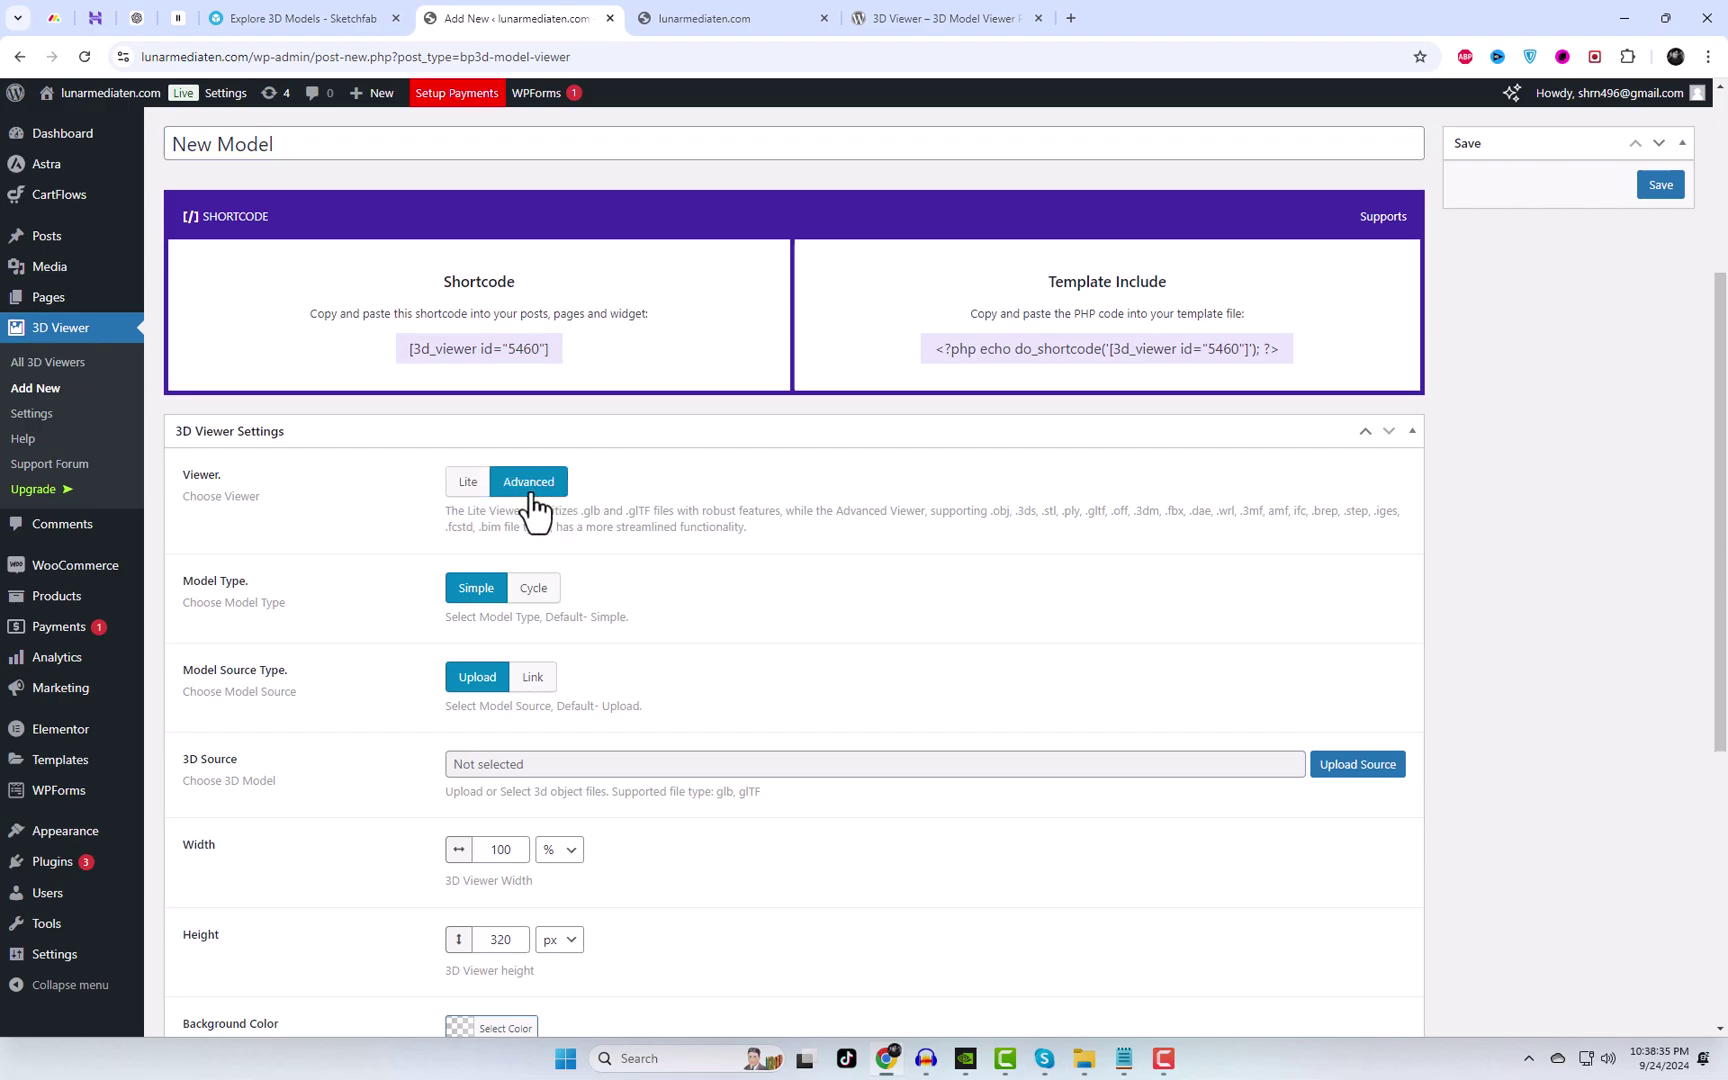
pyautogui.click(472, 490)
pyautogui.scroll(-2, 562, 625)
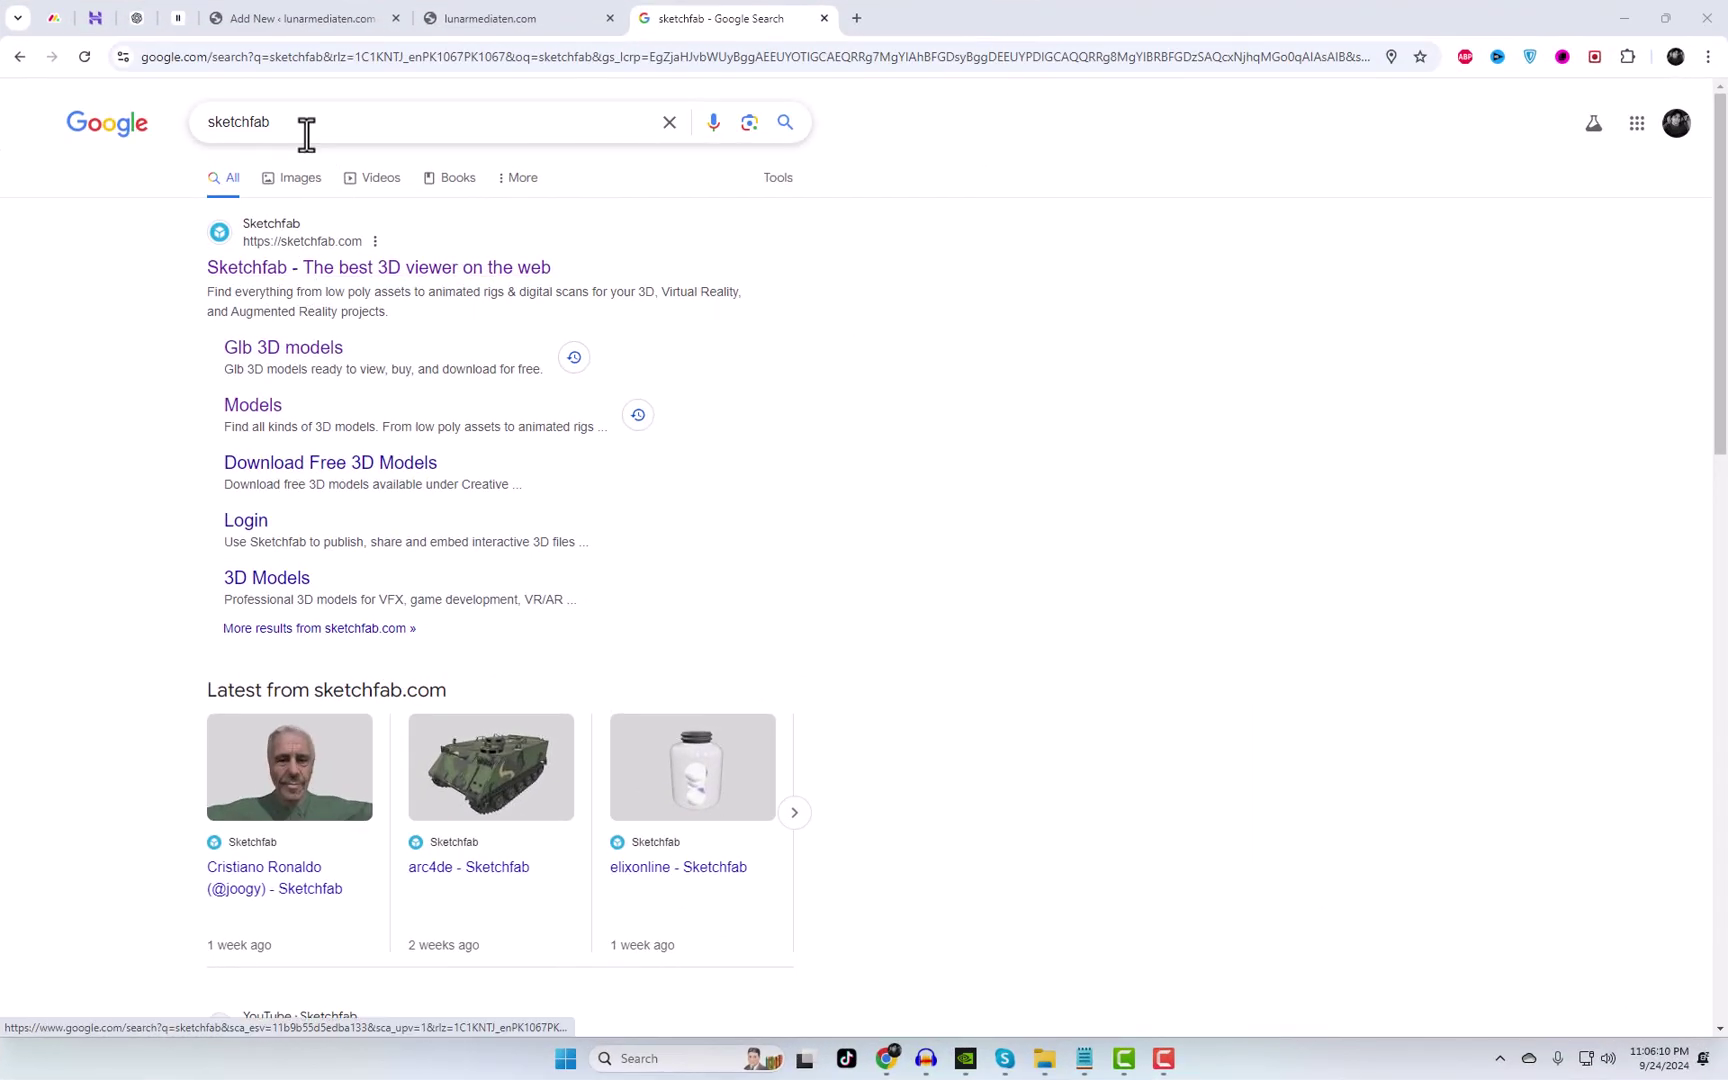
# - Open Sketchfab, filter Explore to downloadable Free Standard licensed models, then open the model search
pyautogui.moveTo(306, 134); pyautogui.dragTo(160, 142)
pyautogui.click(329, 275)
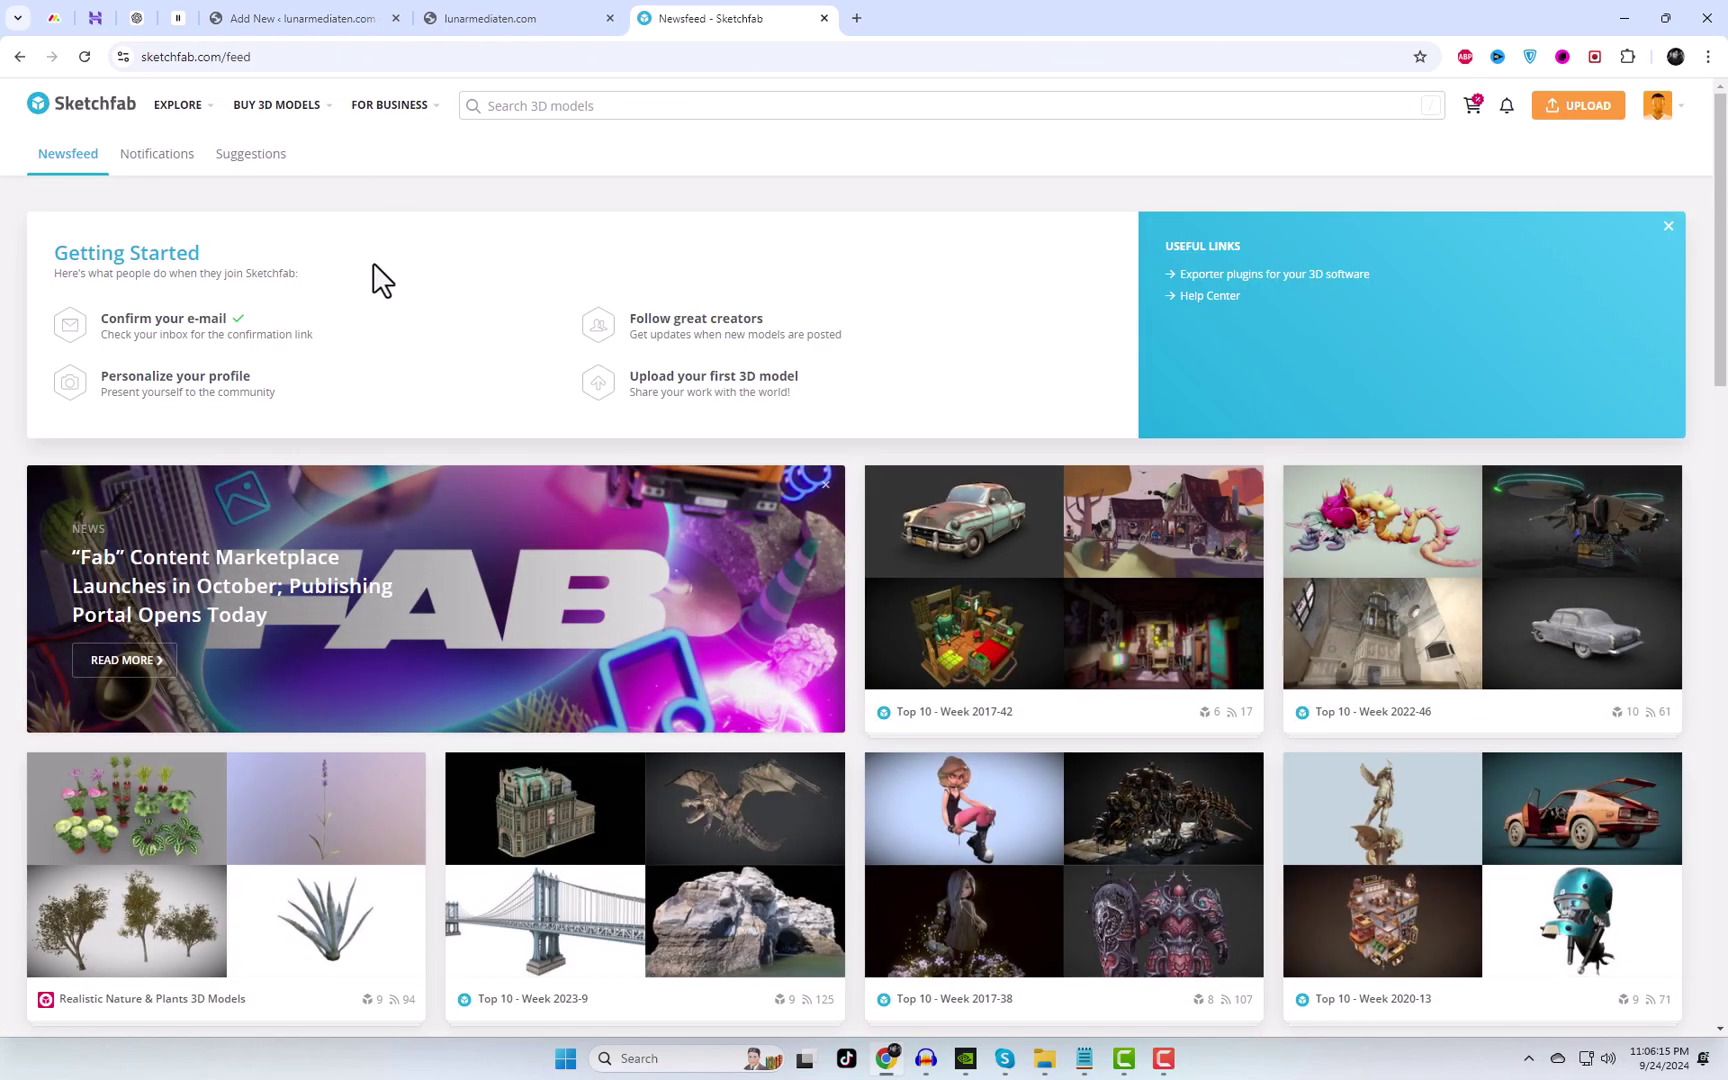
pyautogui.moveTo(165, 108)
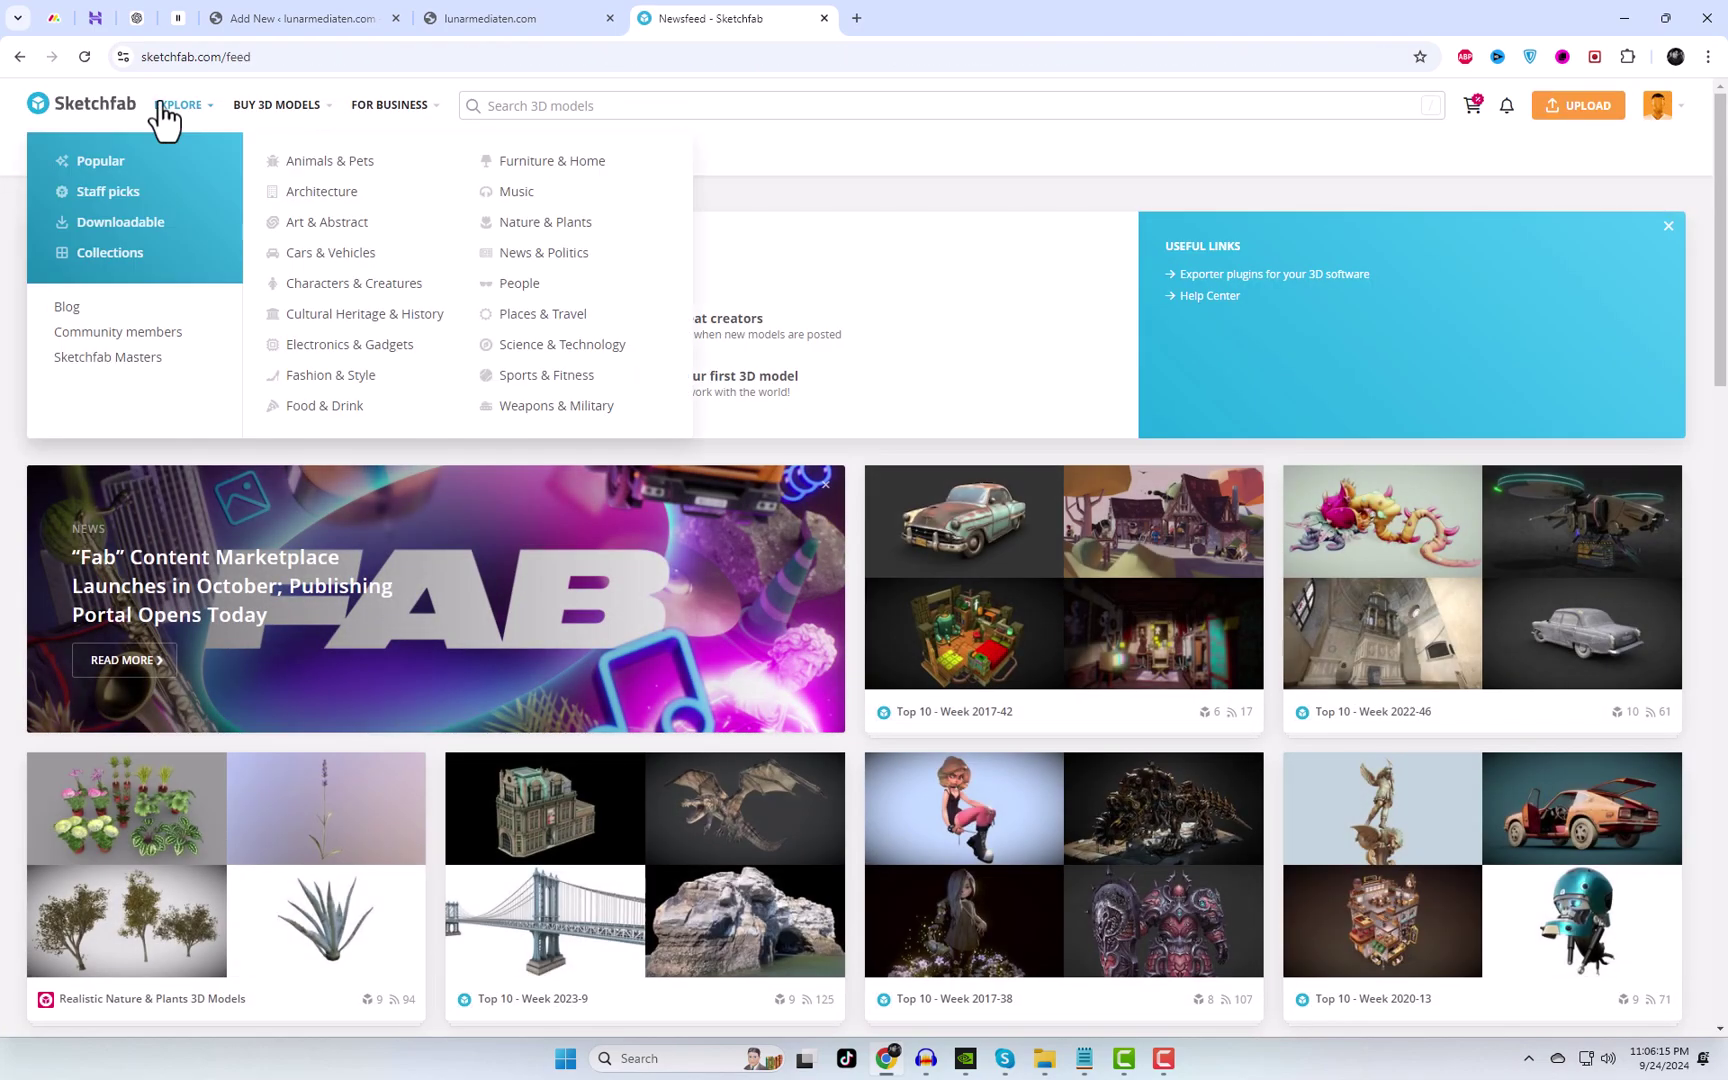
pyautogui.click(140, 234)
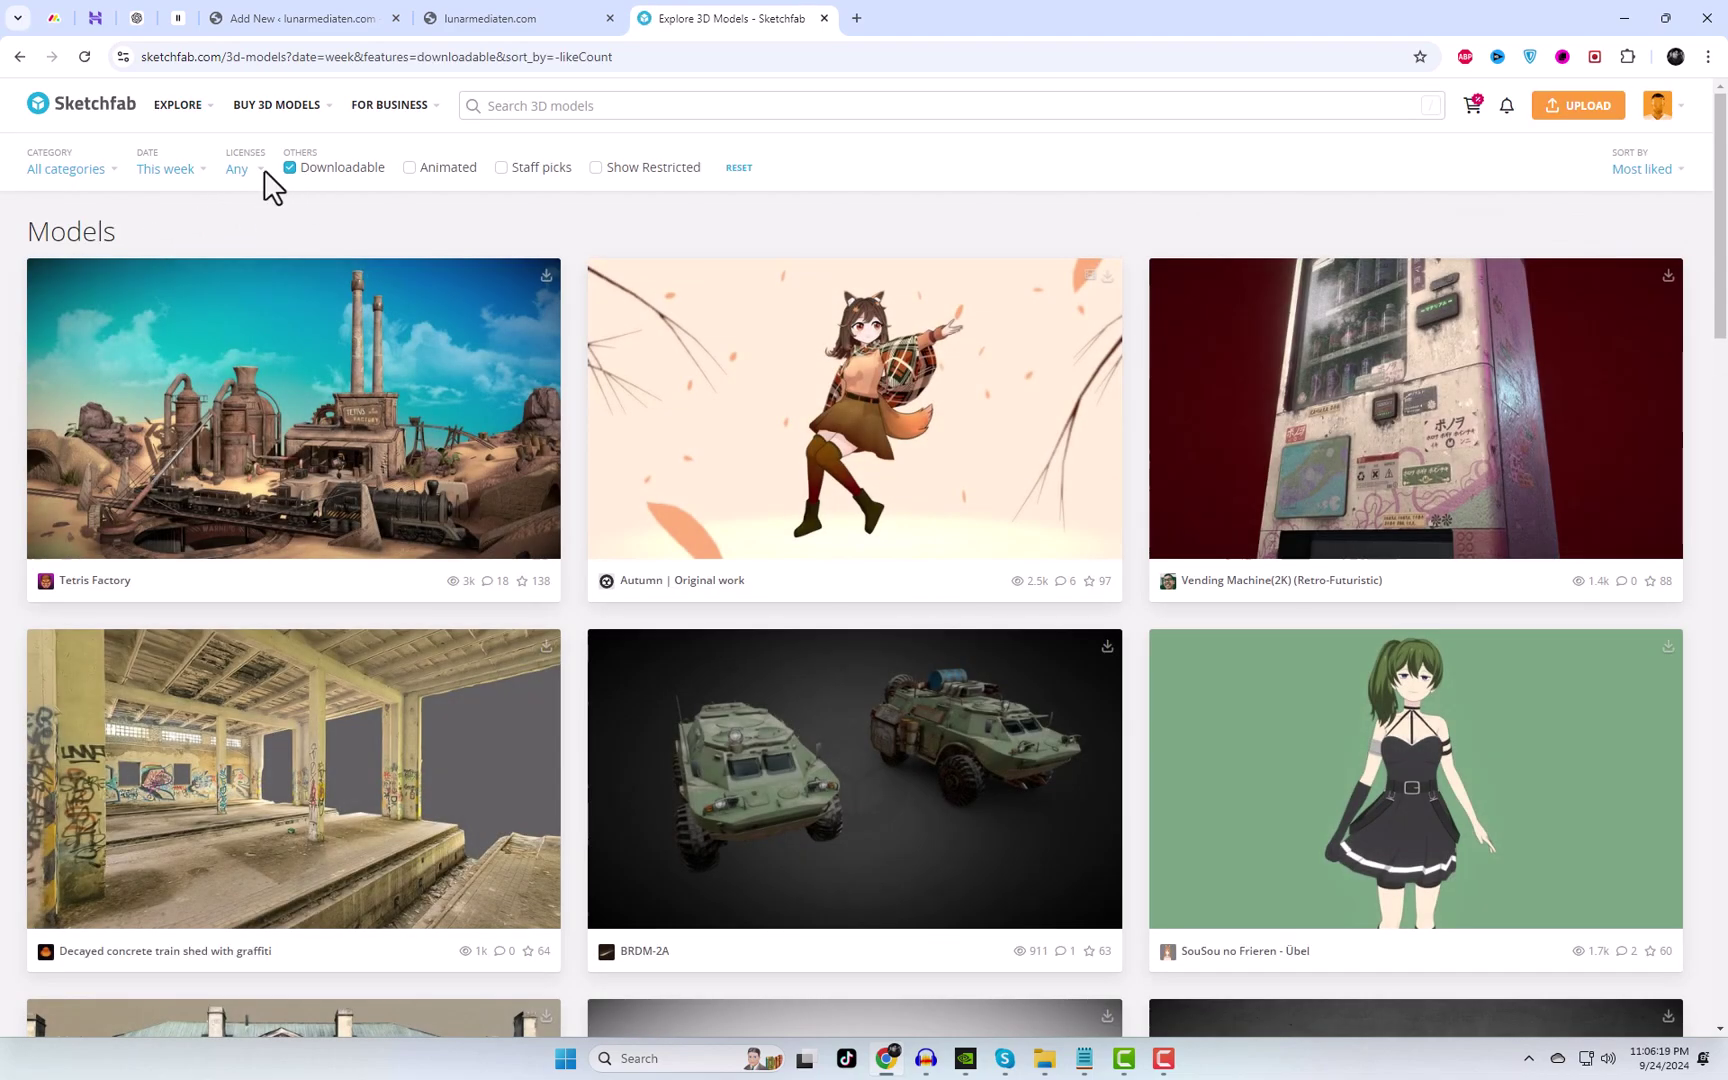
pyautogui.click(259, 172)
pyautogui.click(291, 437)
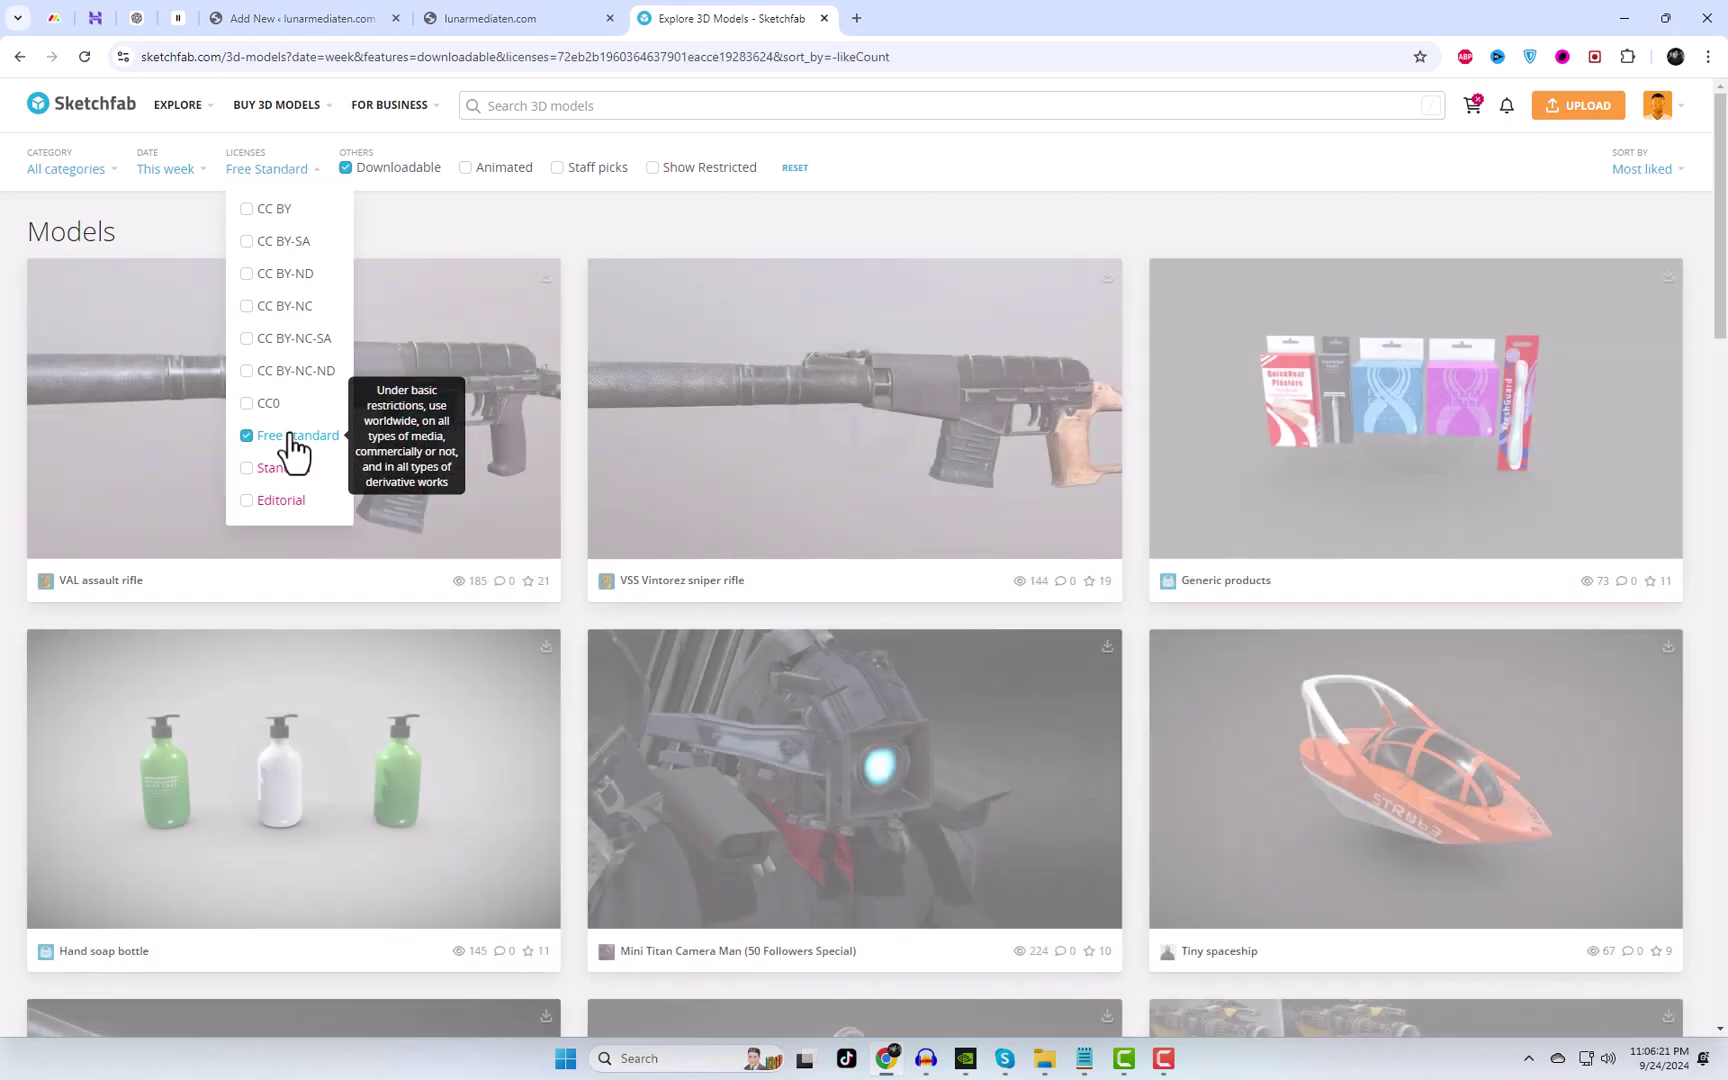
pyautogui.click(531, 105)
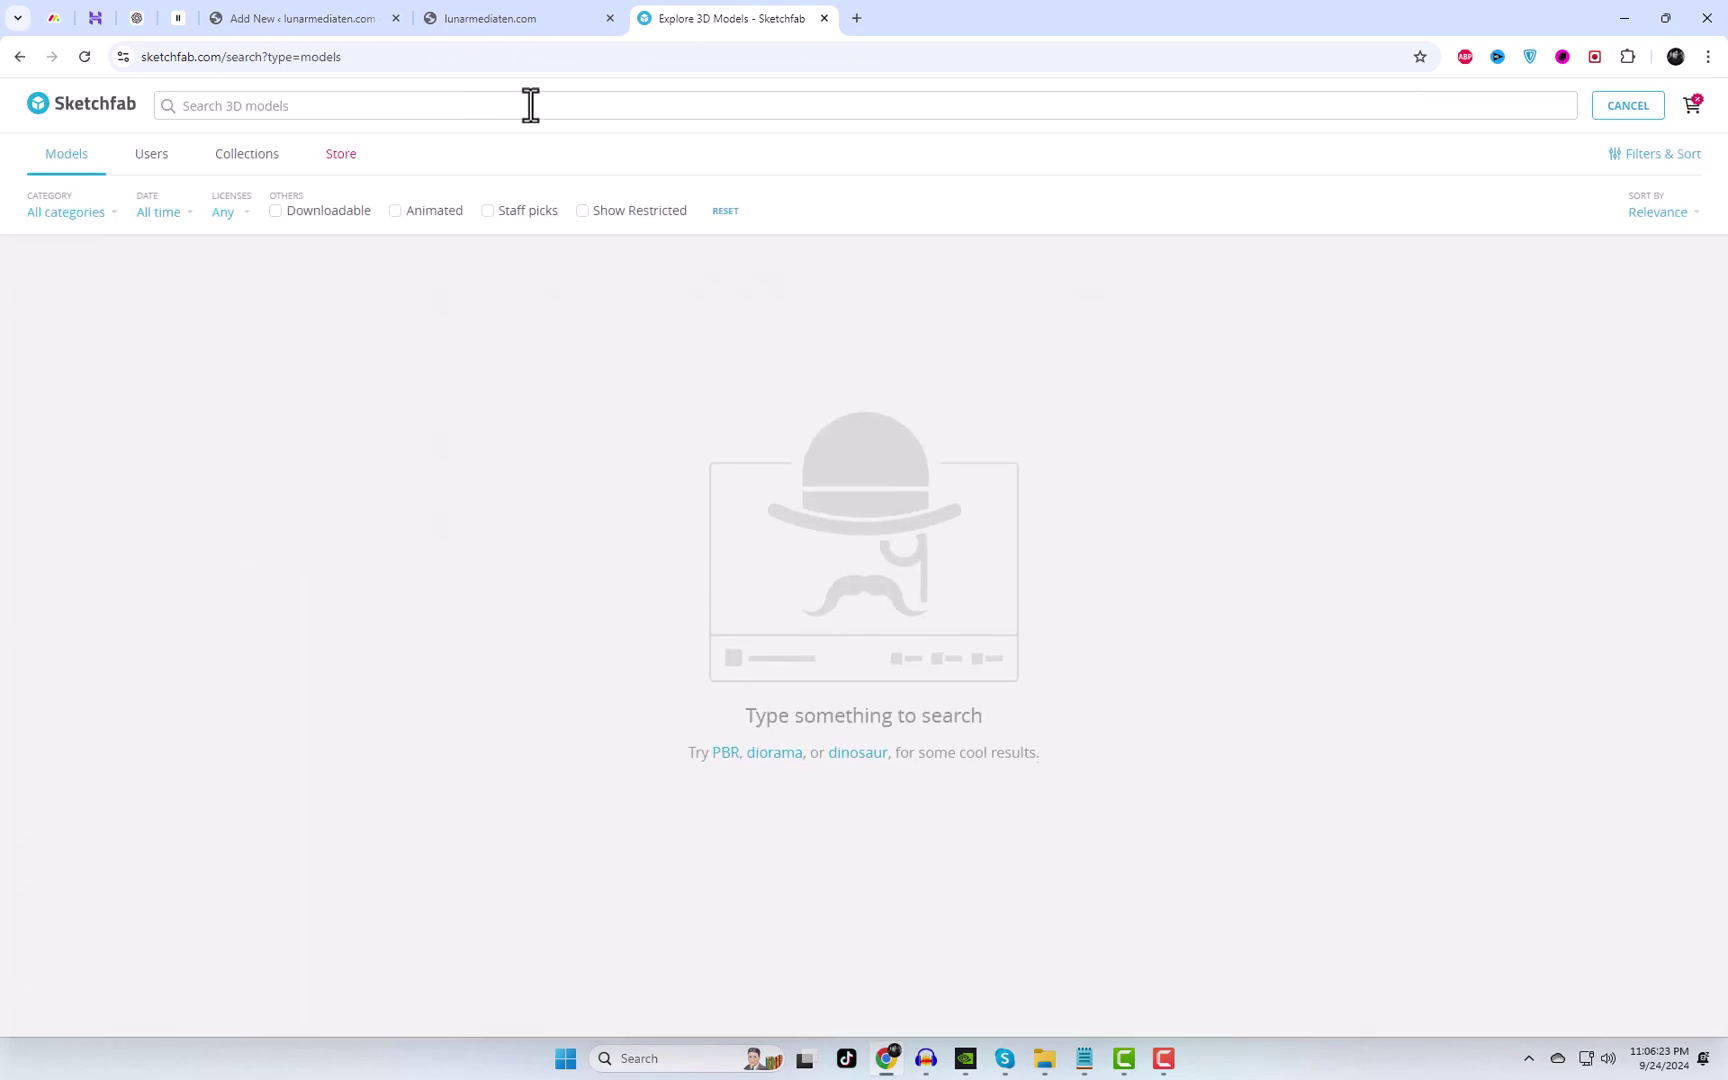
# - Search Sketchfab for 'AC', open and rotate the AC Model, and bring up its download options
pyautogui.write('AC')
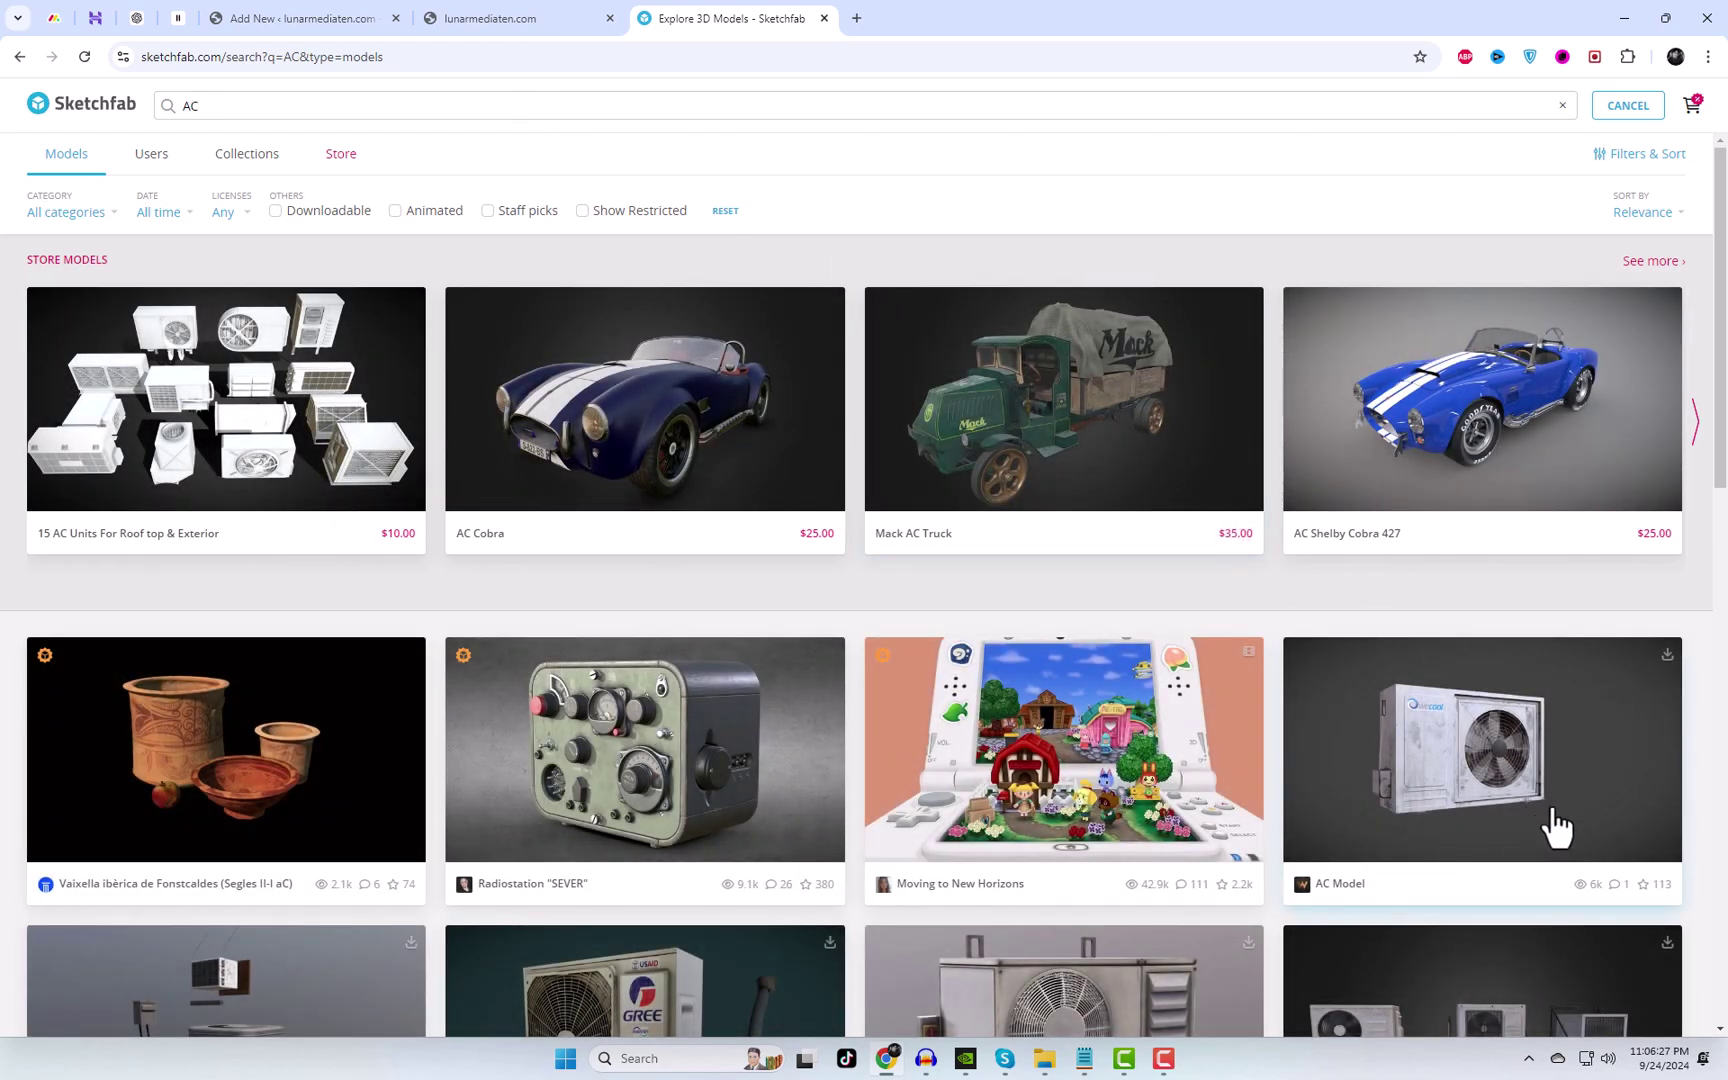
pyautogui.scroll(-2, 1489, 667)
pyautogui.scroll(-2, 1430, 677)
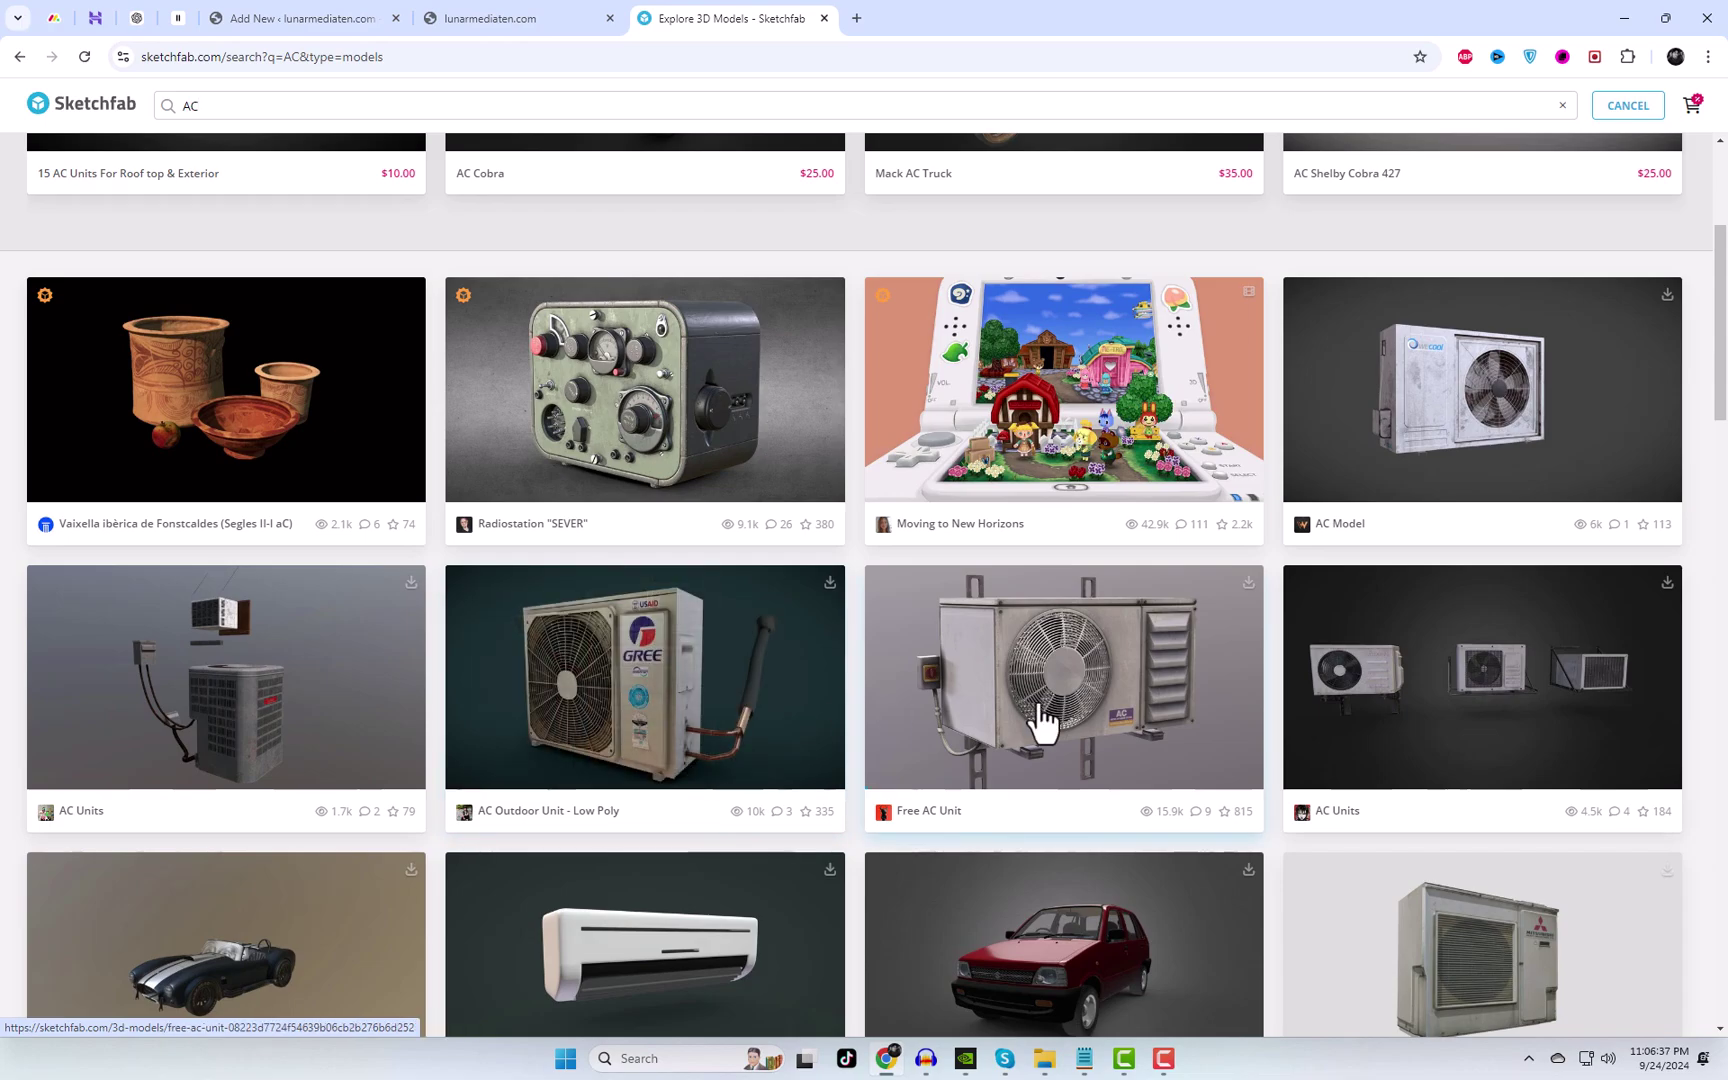
pyautogui.click(1424, 414)
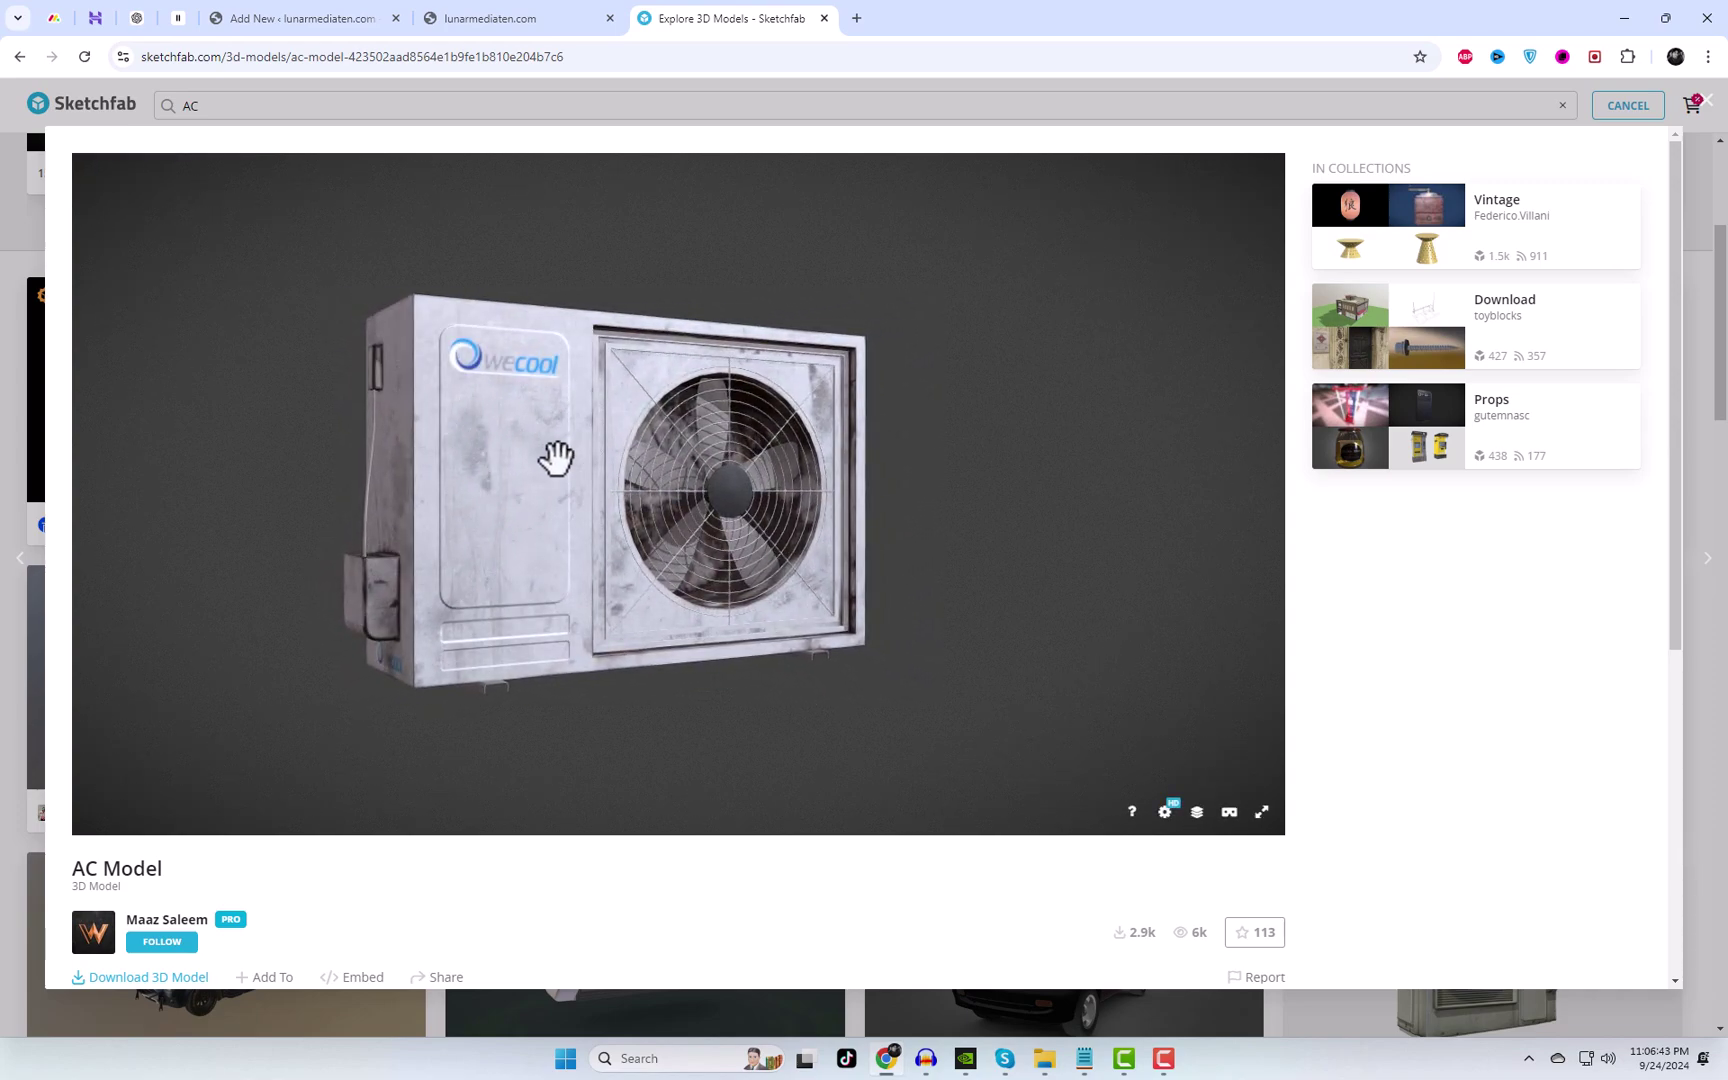
pyautogui.moveTo(571, 463); pyautogui.dragTo(1050, 462)
pyautogui.scroll(-5, 1396, 752)
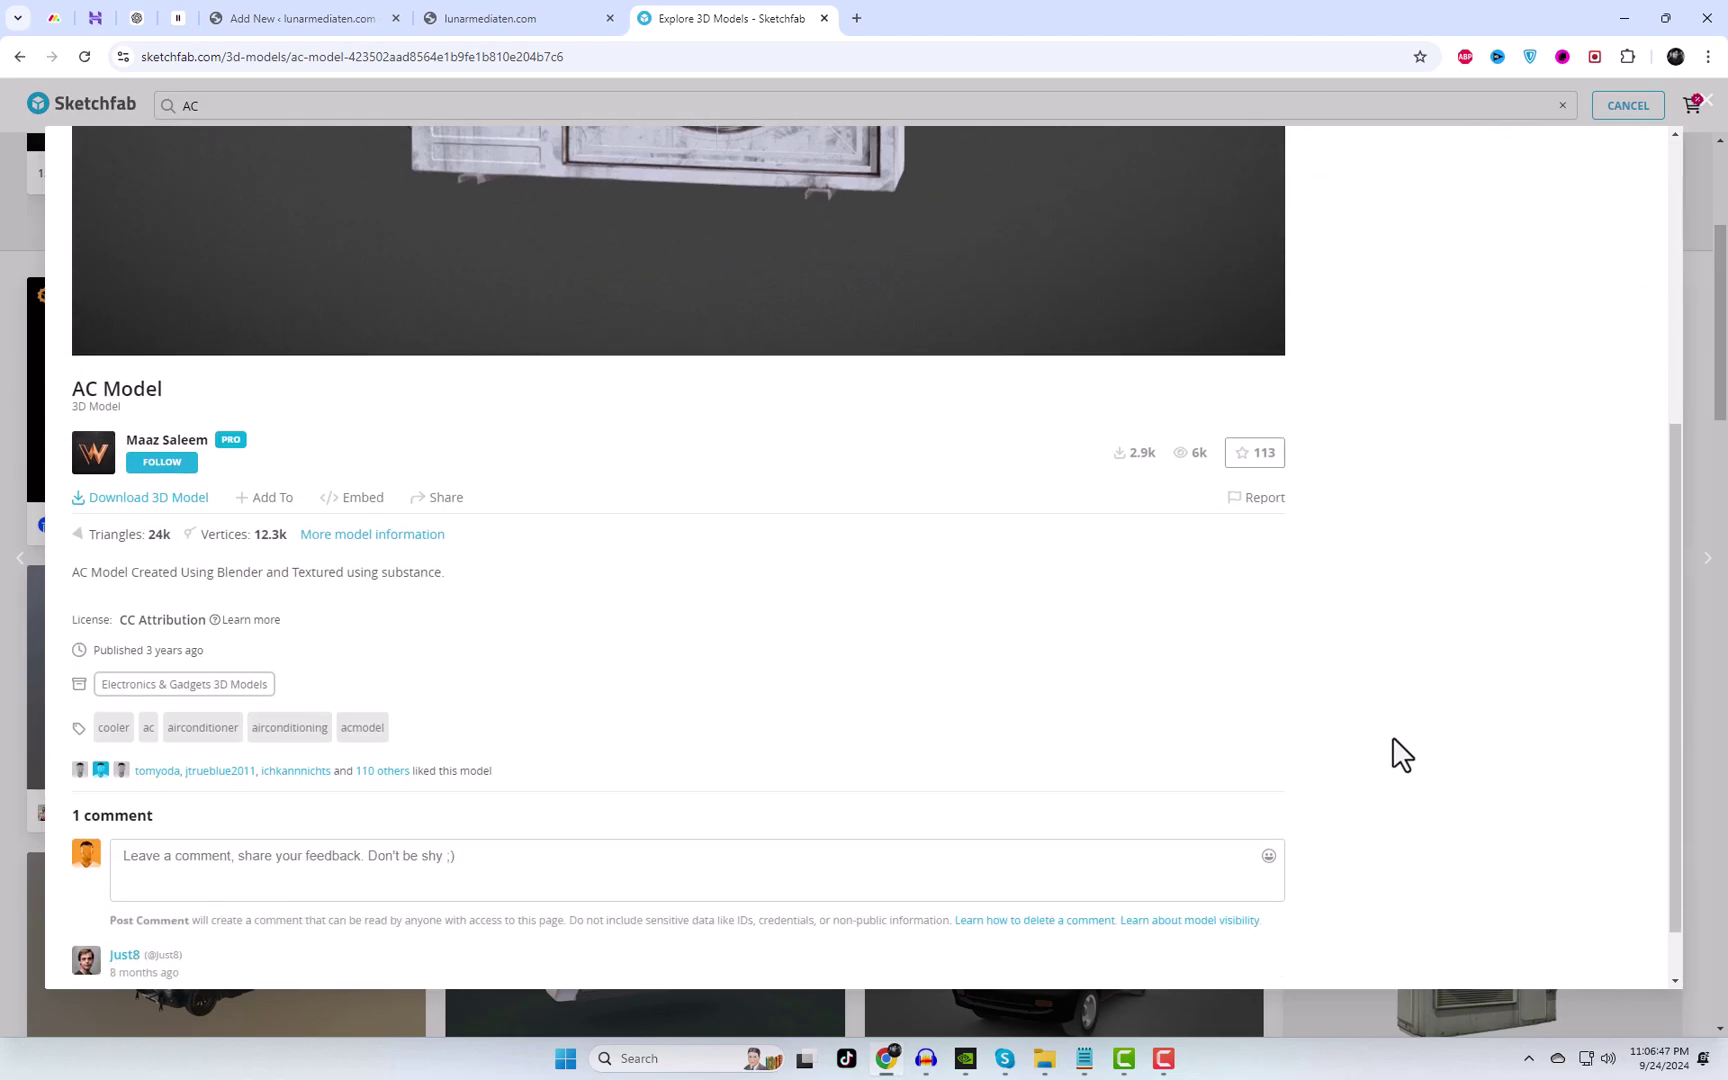
pyautogui.click(150, 498)
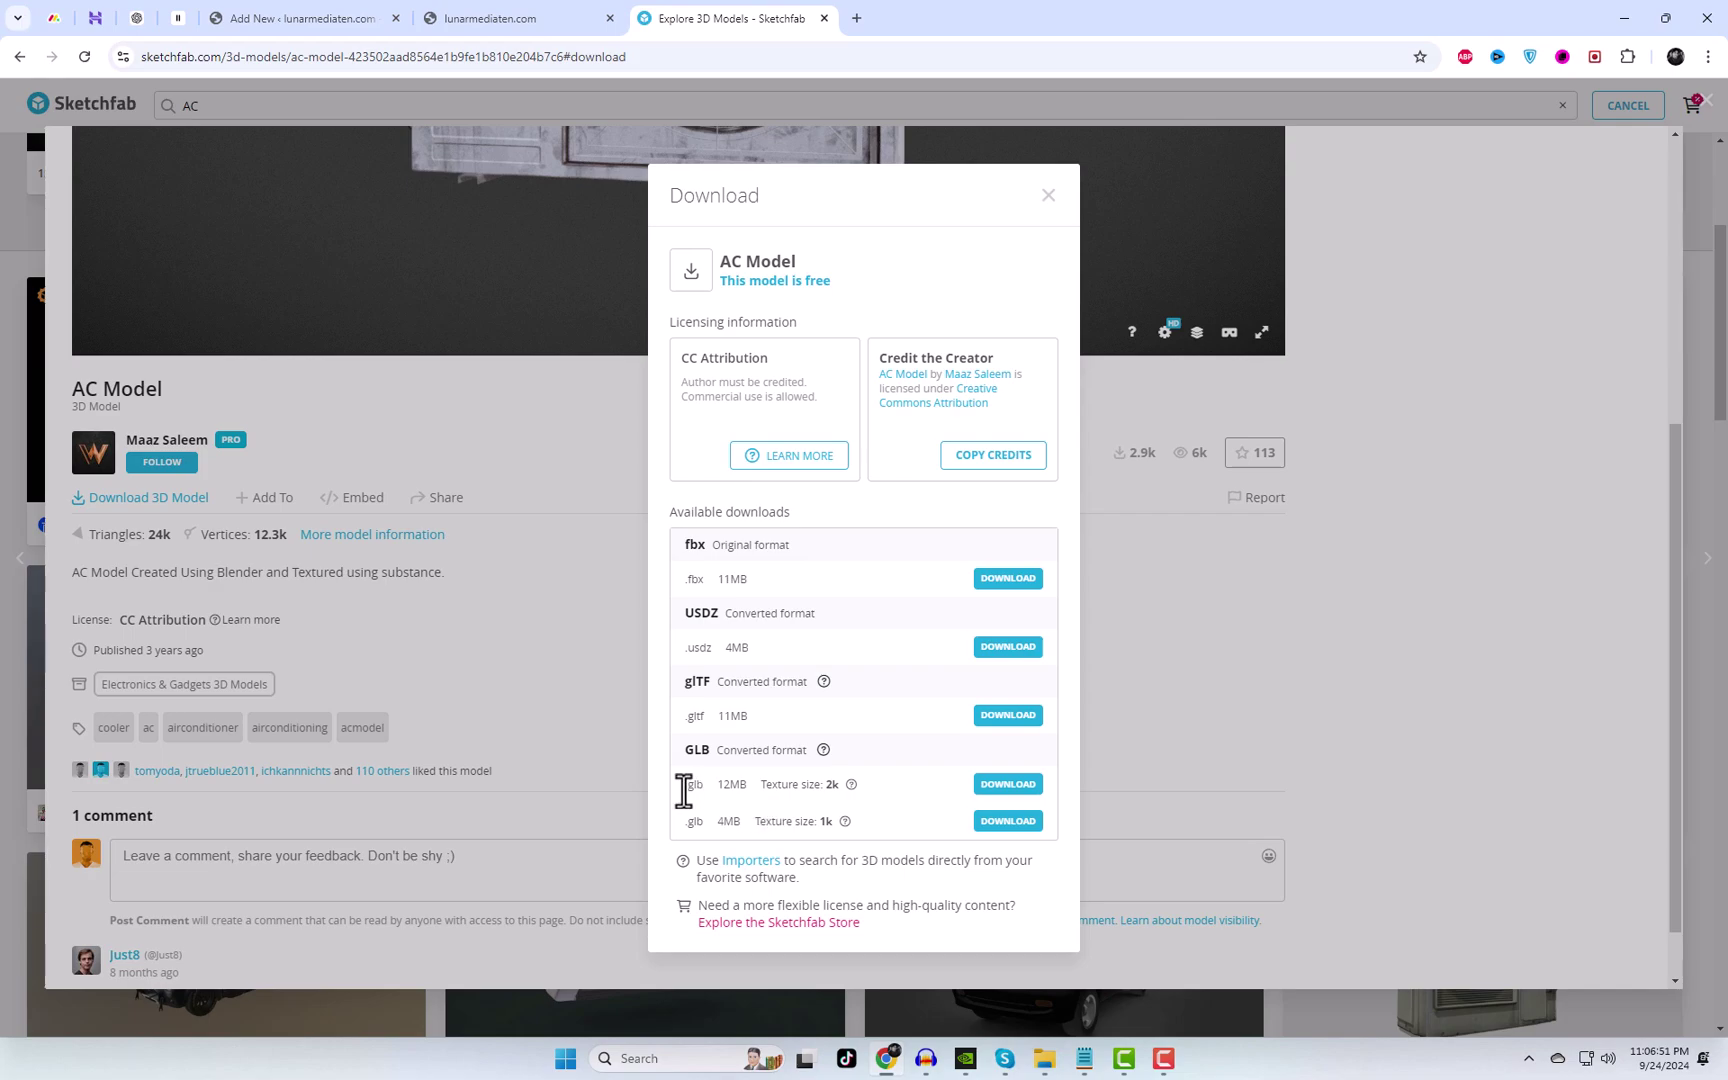
# - Download the AC Model's 12MB GLB with 2k textures and confirm ac_model.glb is done
pyautogui.moveTo(684, 790); pyautogui.dragTo(818, 792)
pyautogui.click(767, 784)
pyautogui.click(1008, 785)
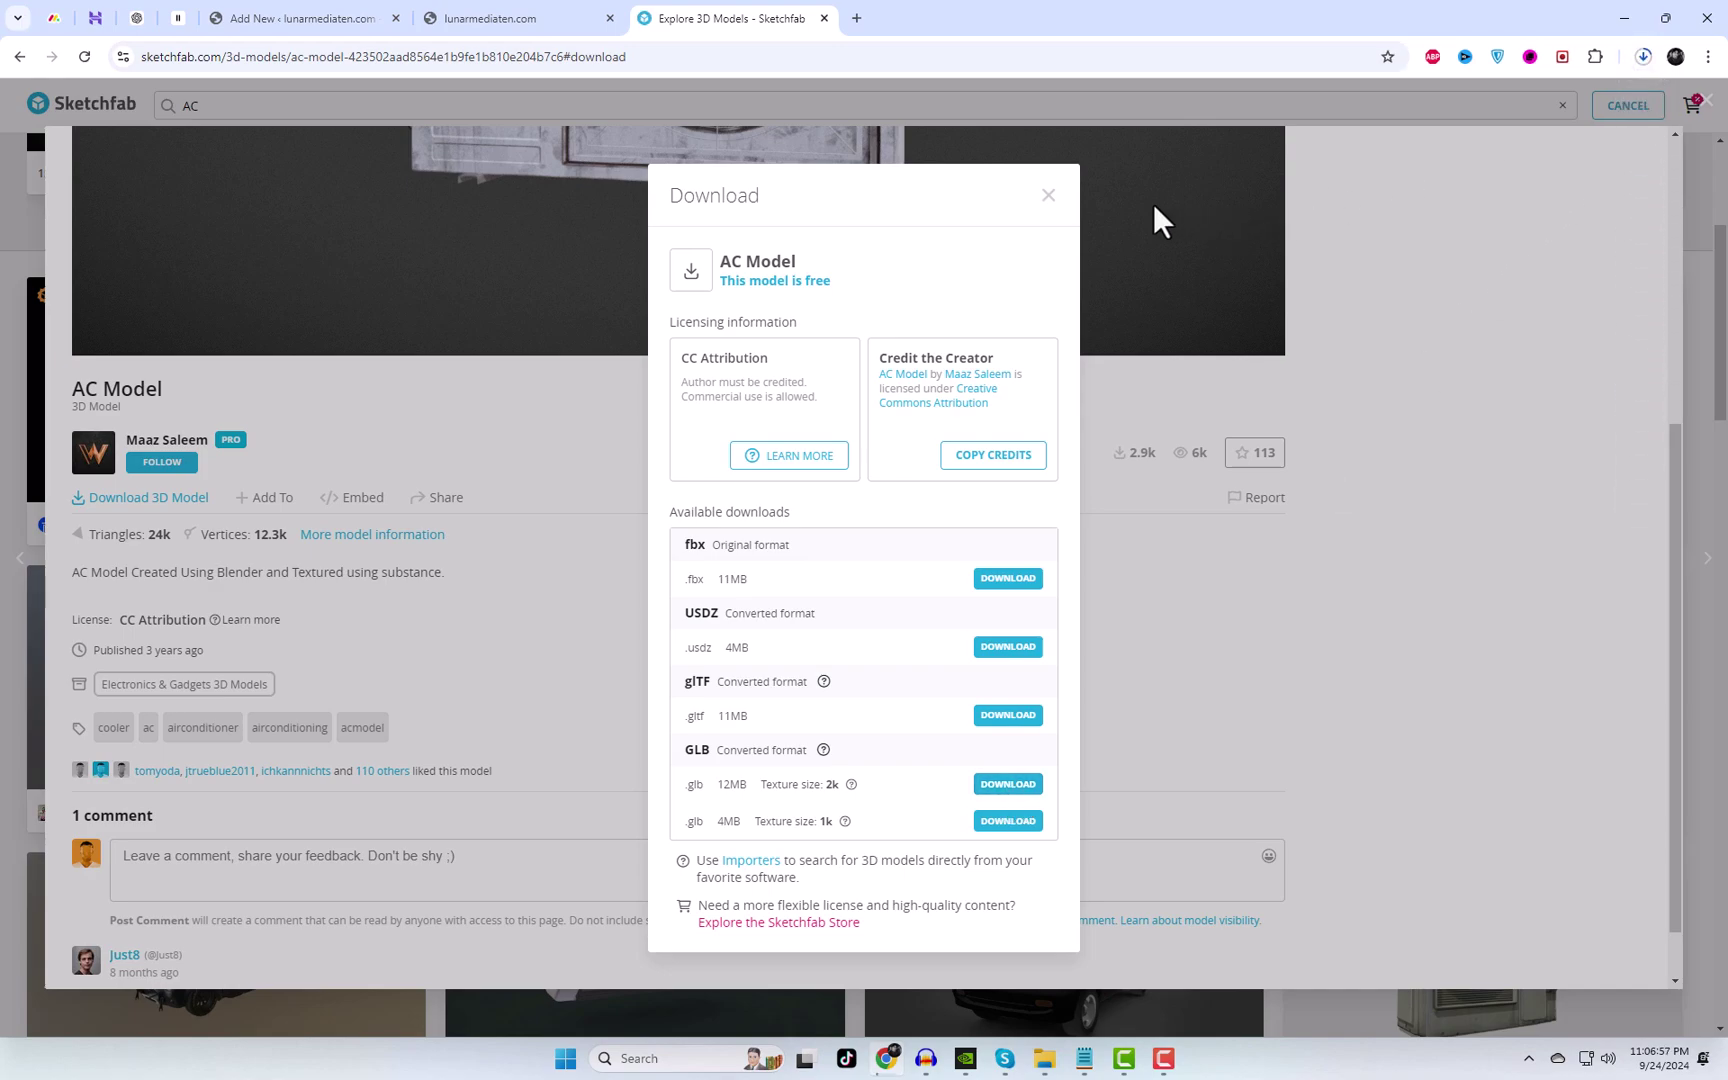
pyautogui.click(1643, 57)
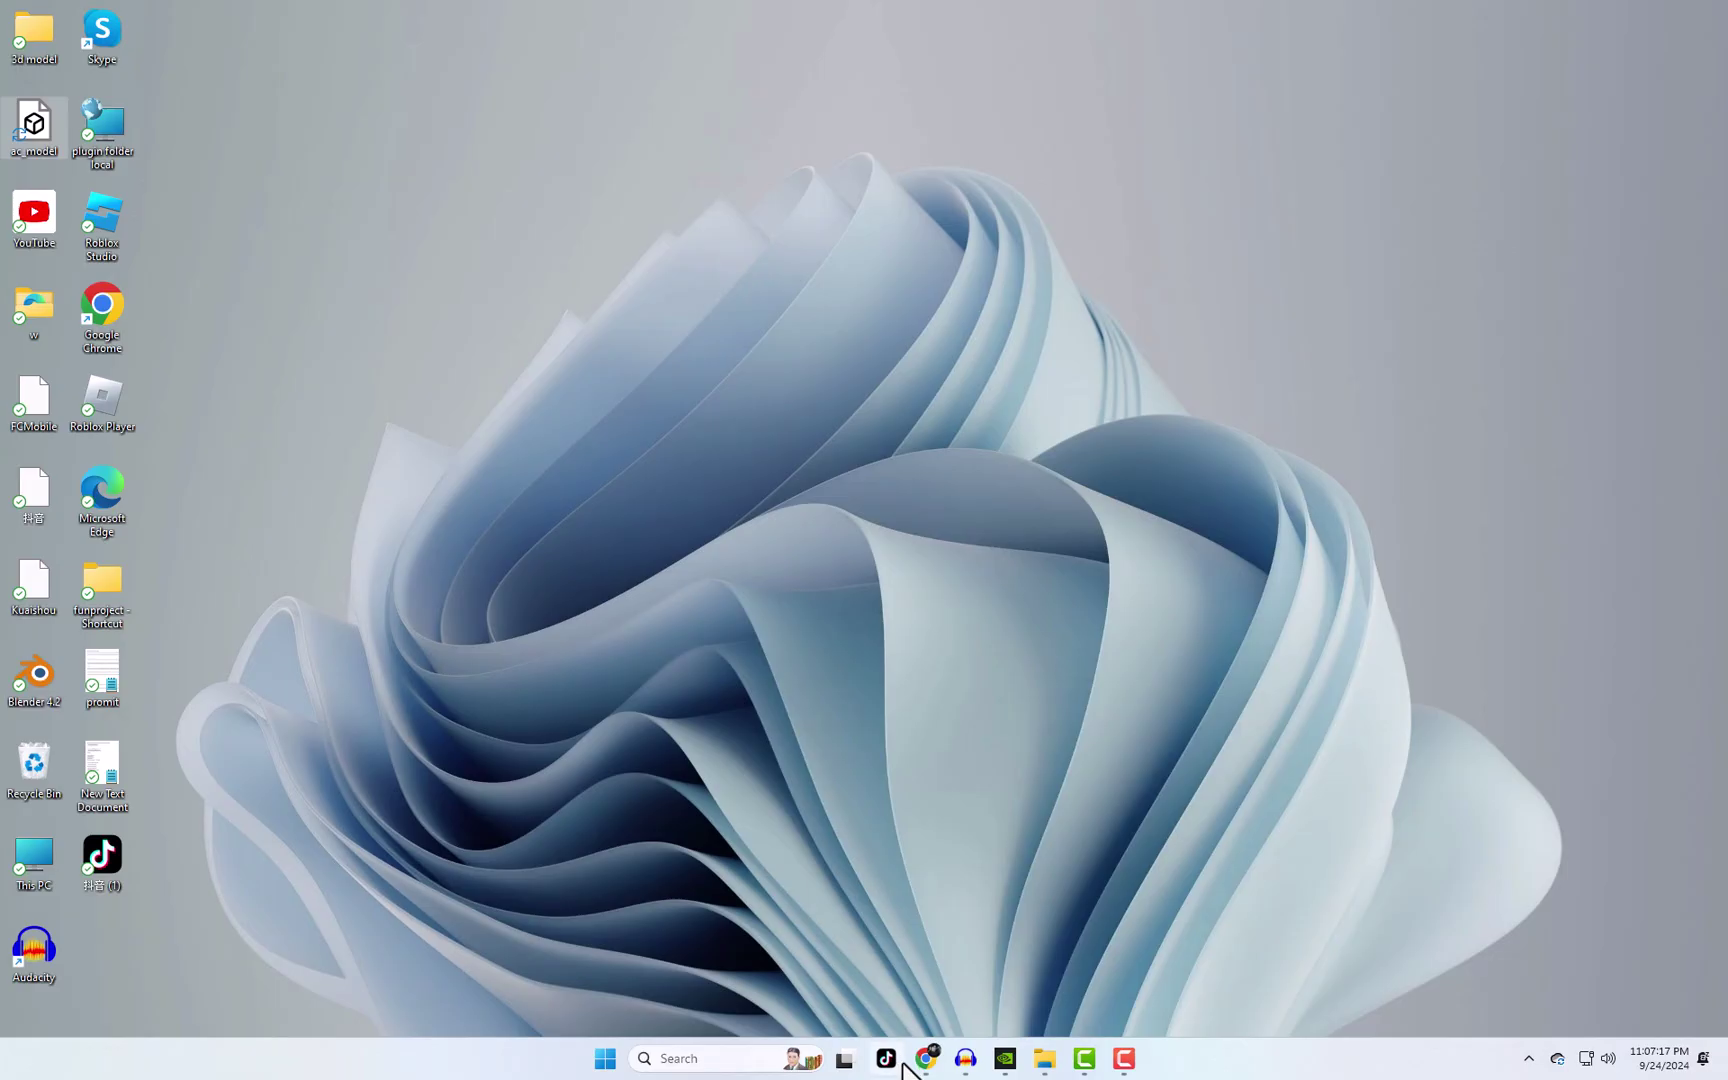
pyautogui.click(926, 1058)
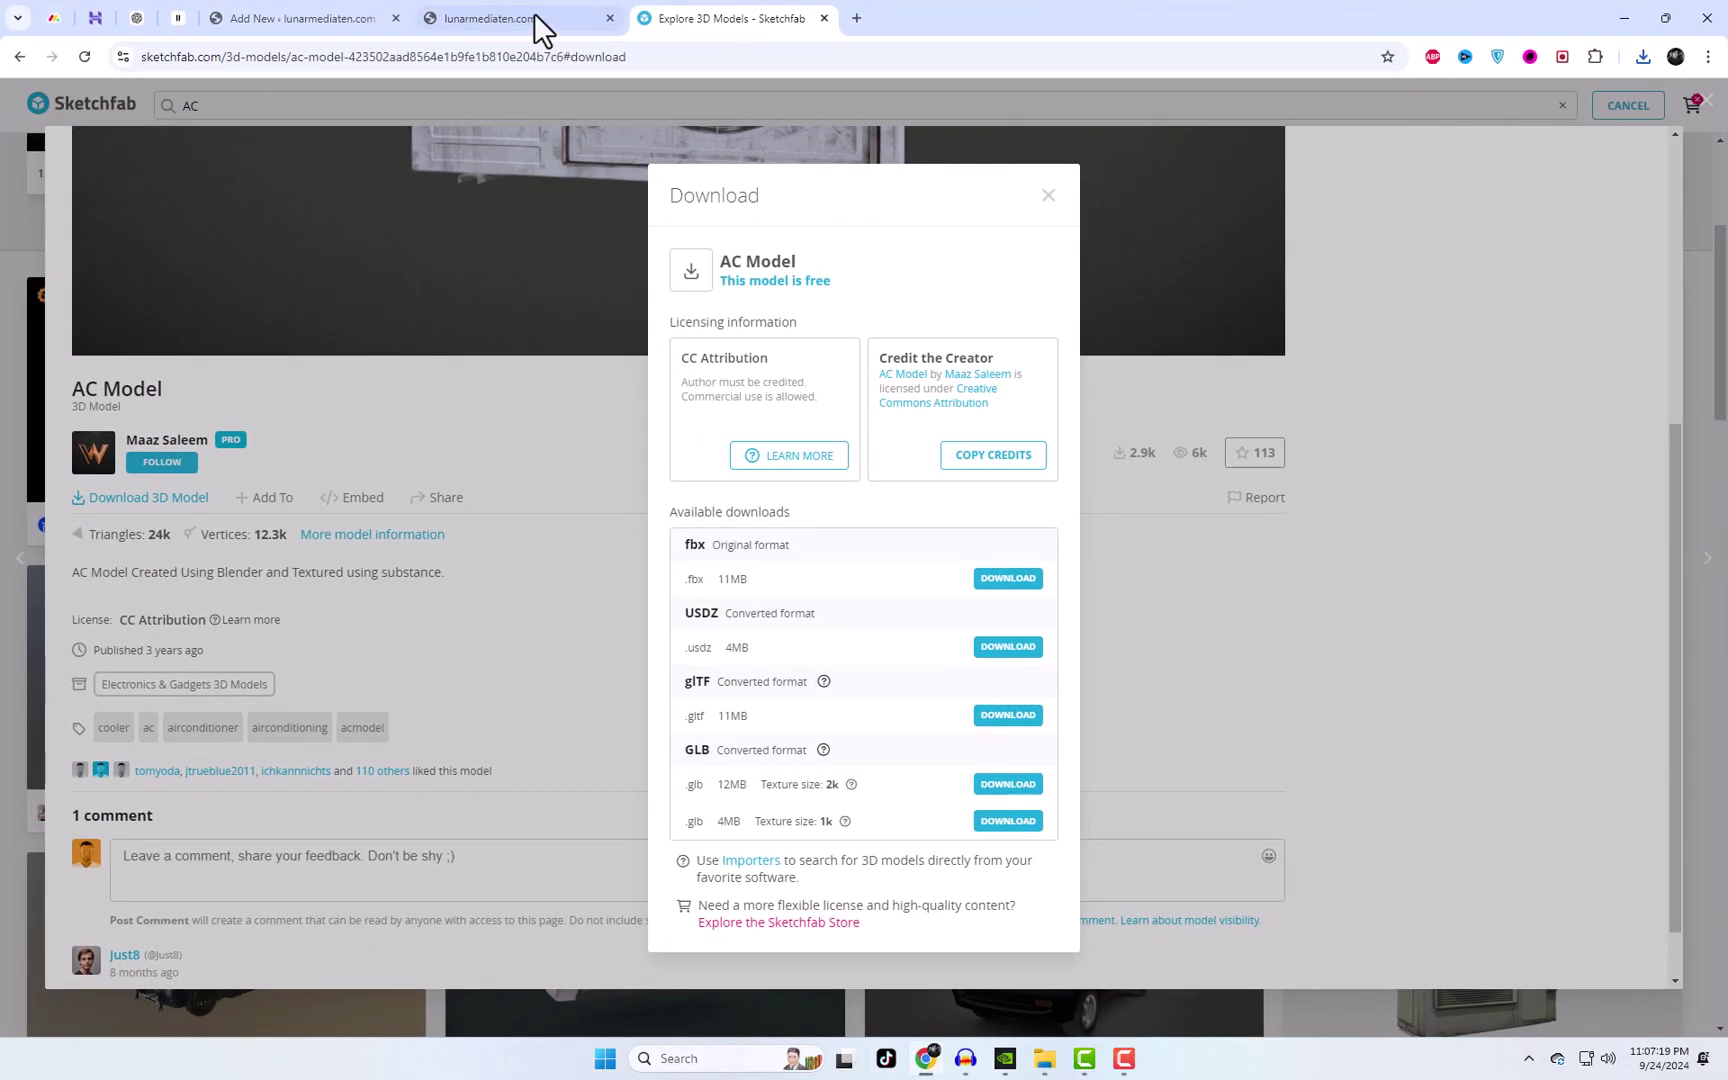
# - Upload ac_model.glb from the Desktop to the media library and select it as the 3D source
pyautogui.click(352, 14)
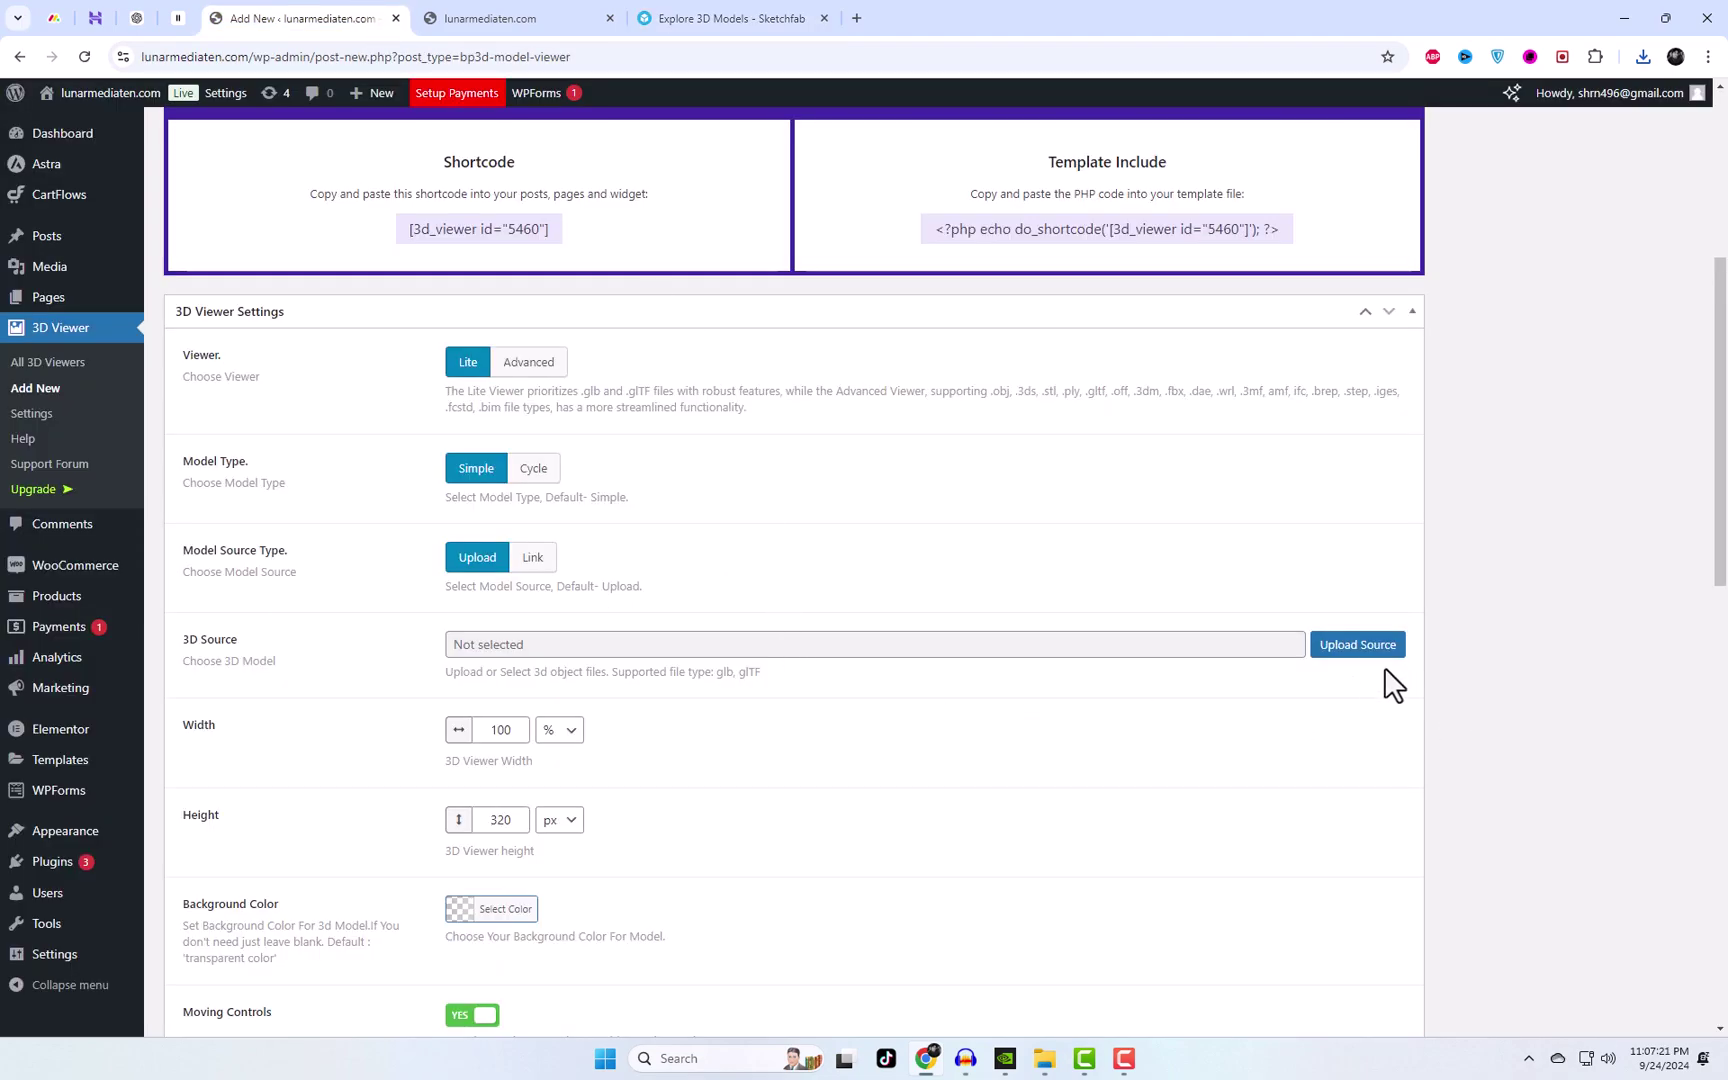
pyautogui.click(1365, 648)
pyautogui.click(95, 168)
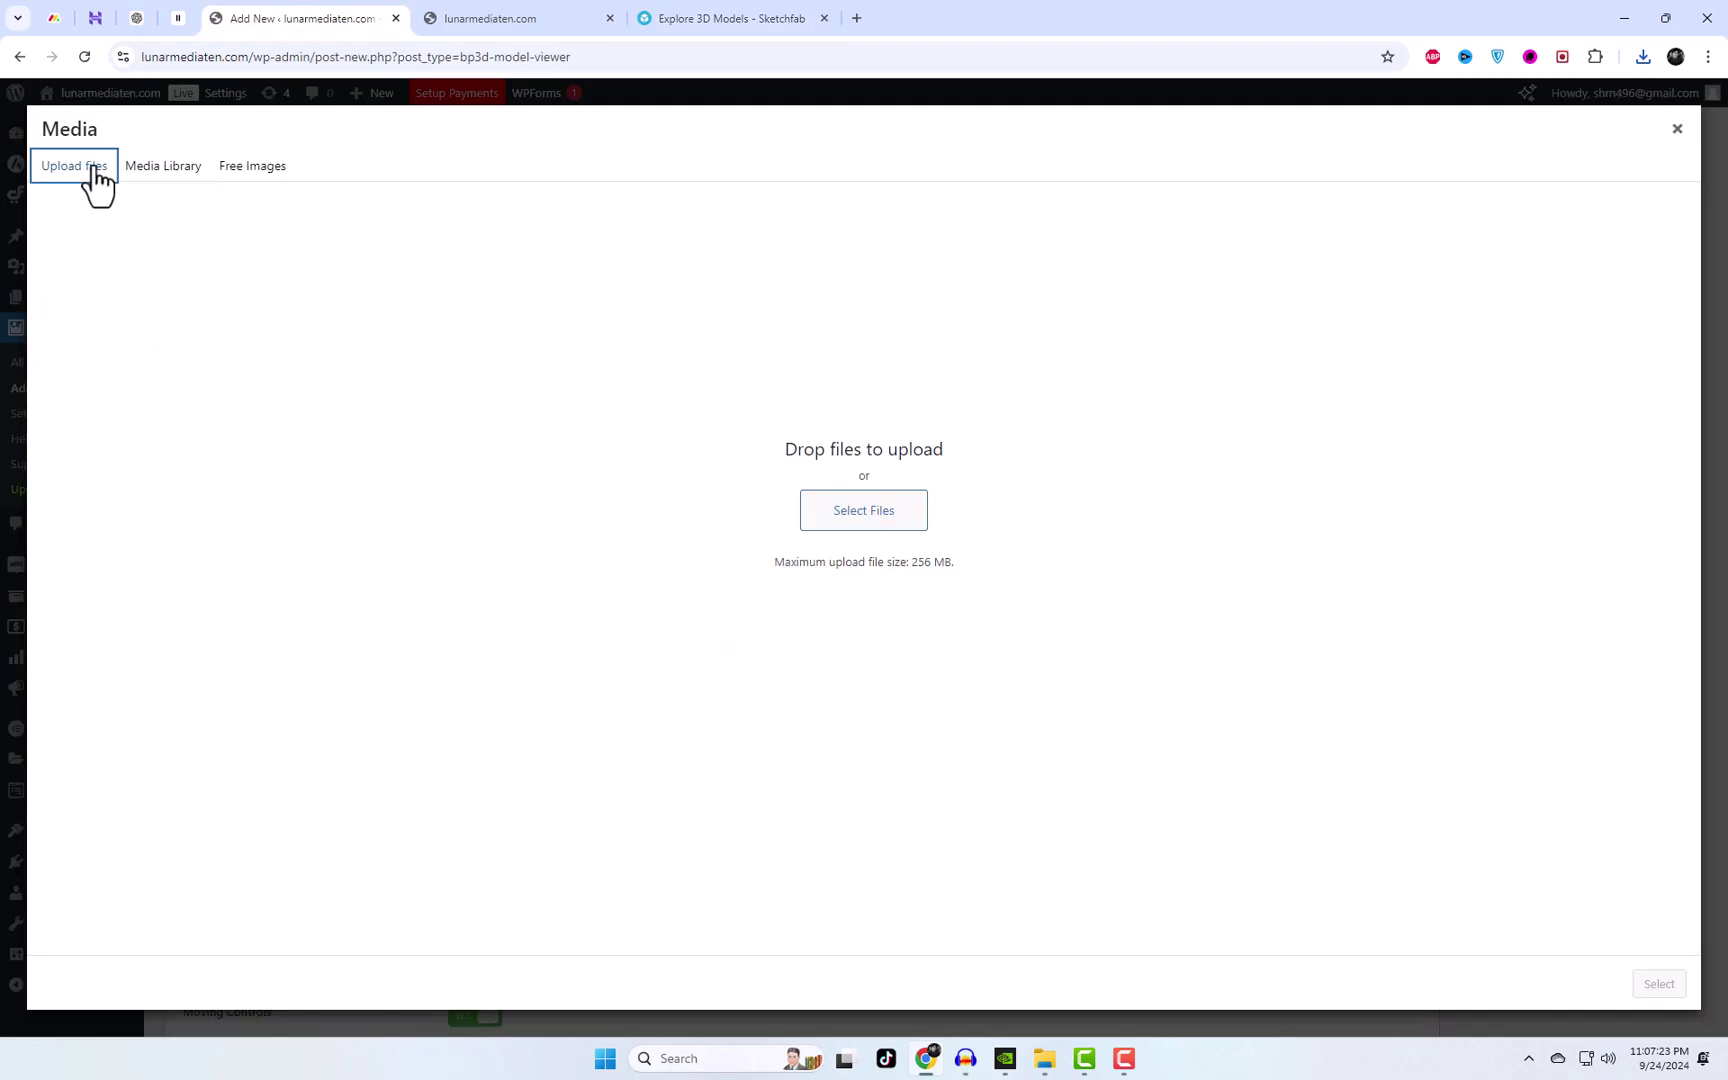
pyautogui.click(899, 513)
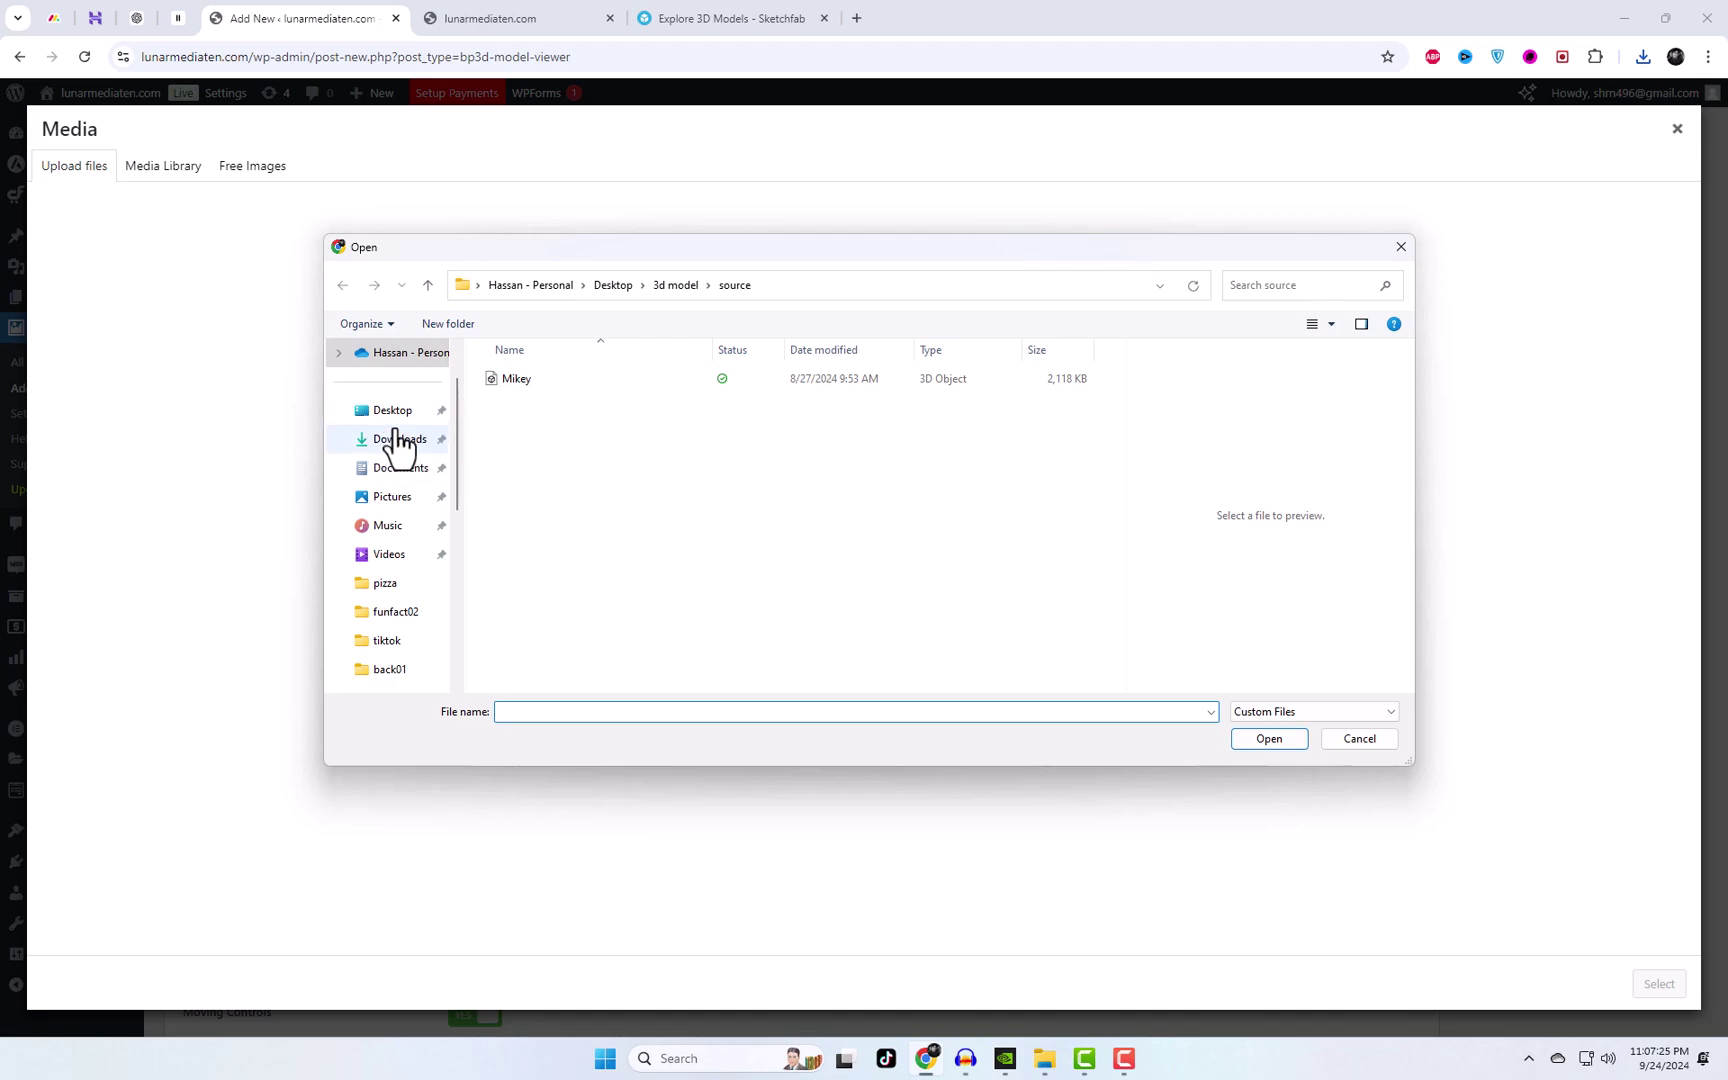
pyautogui.scroll(1, 400, 445)
pyautogui.click(390, 474)
pyautogui.click(730, 430)
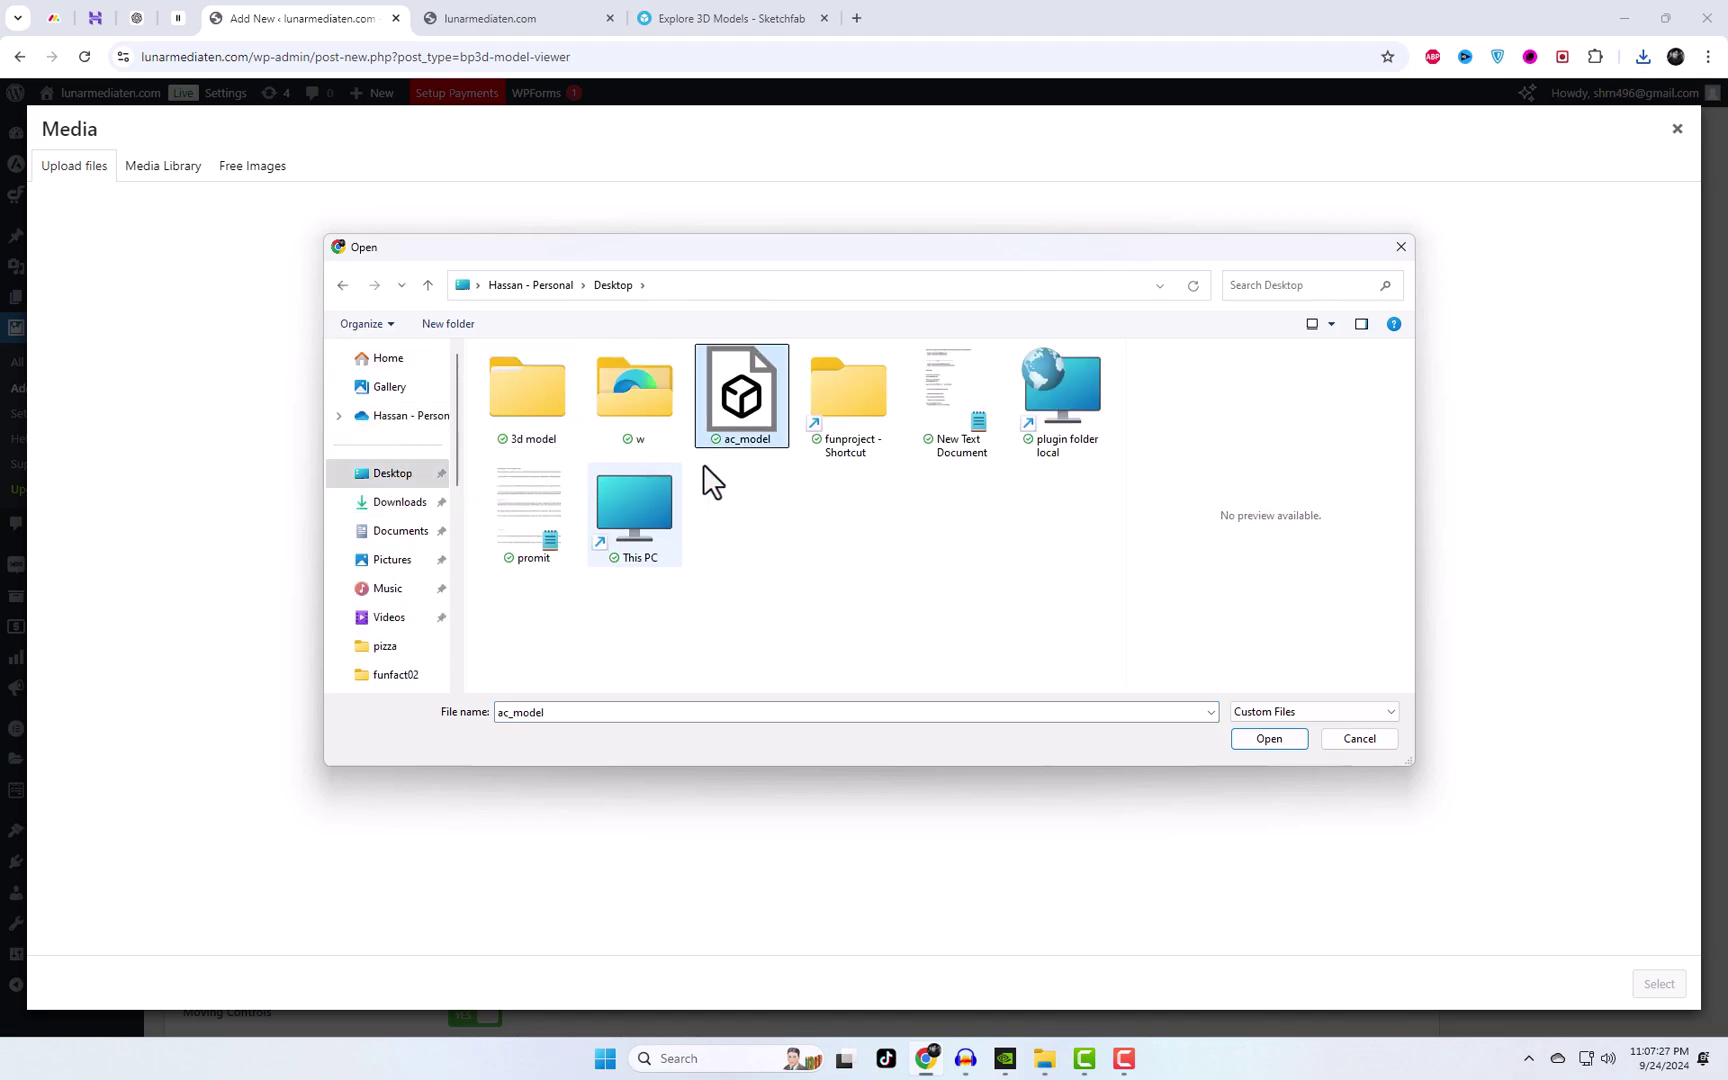
pyautogui.click(1269, 739)
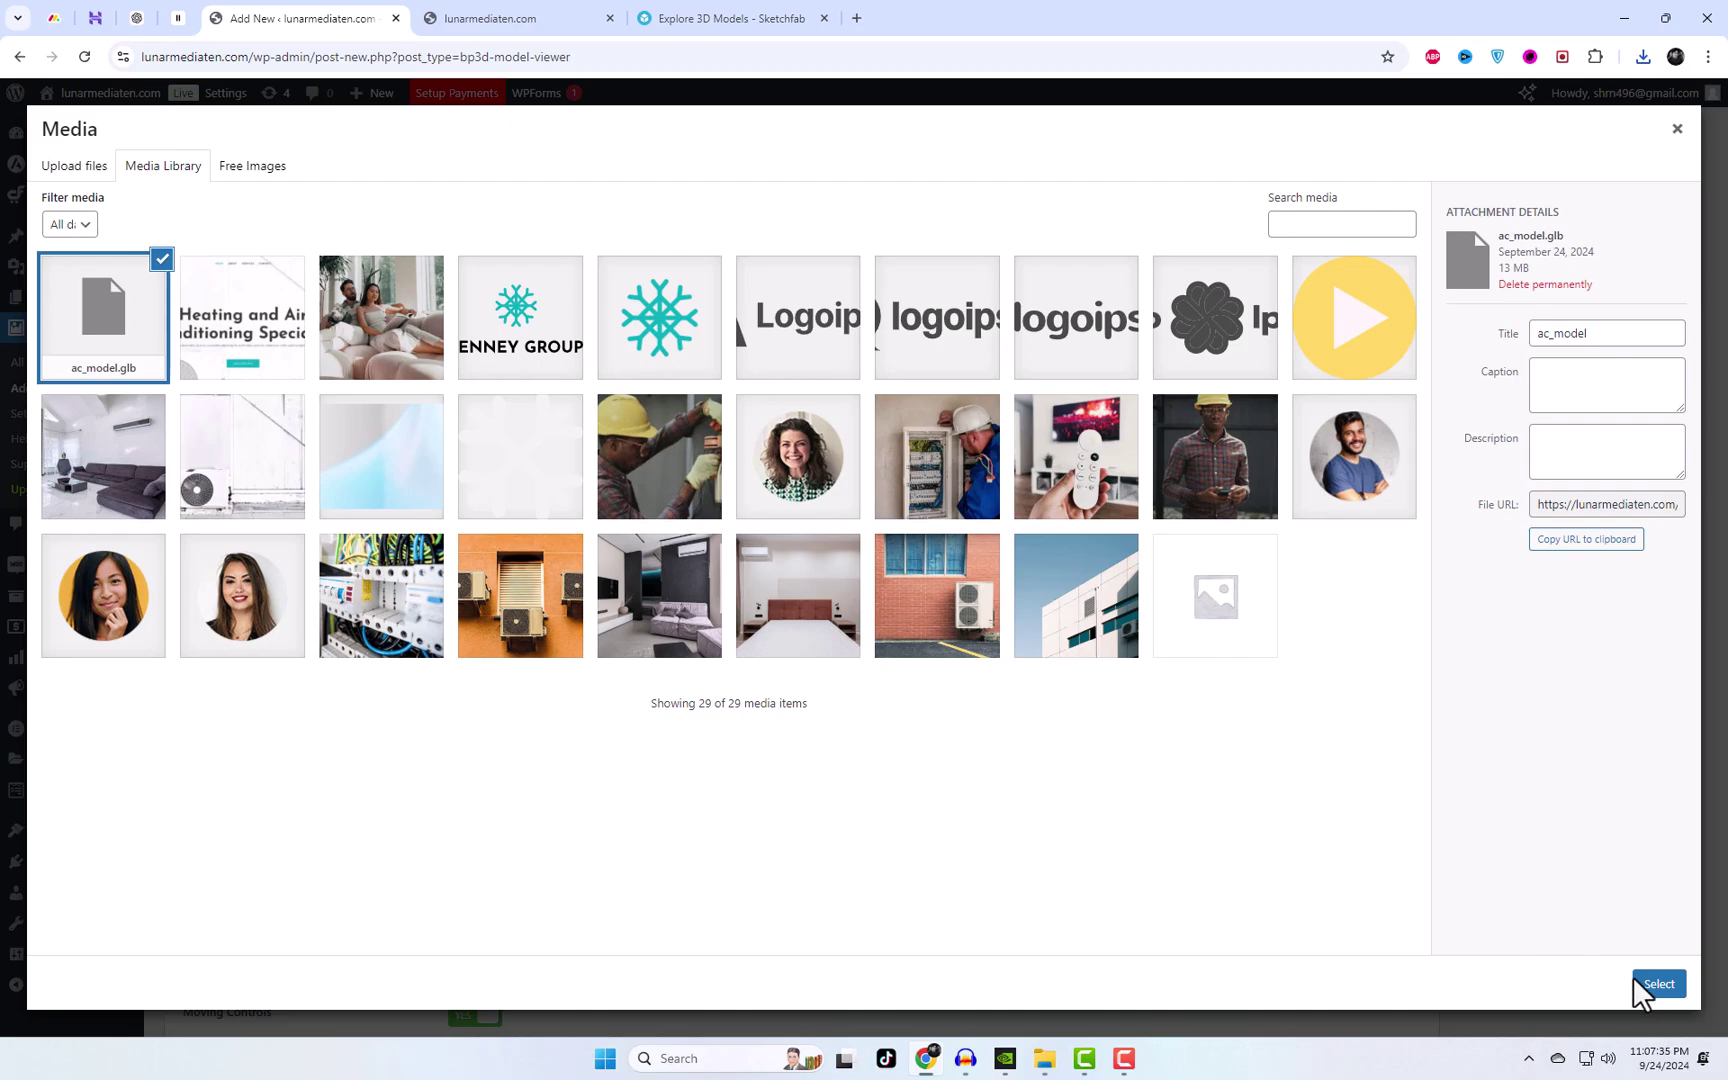
pyautogui.click(1656, 984)
# - Set the viewer height to 500 px, leaving the background colour unchanged
pyautogui.scroll(-1, 700, 742)
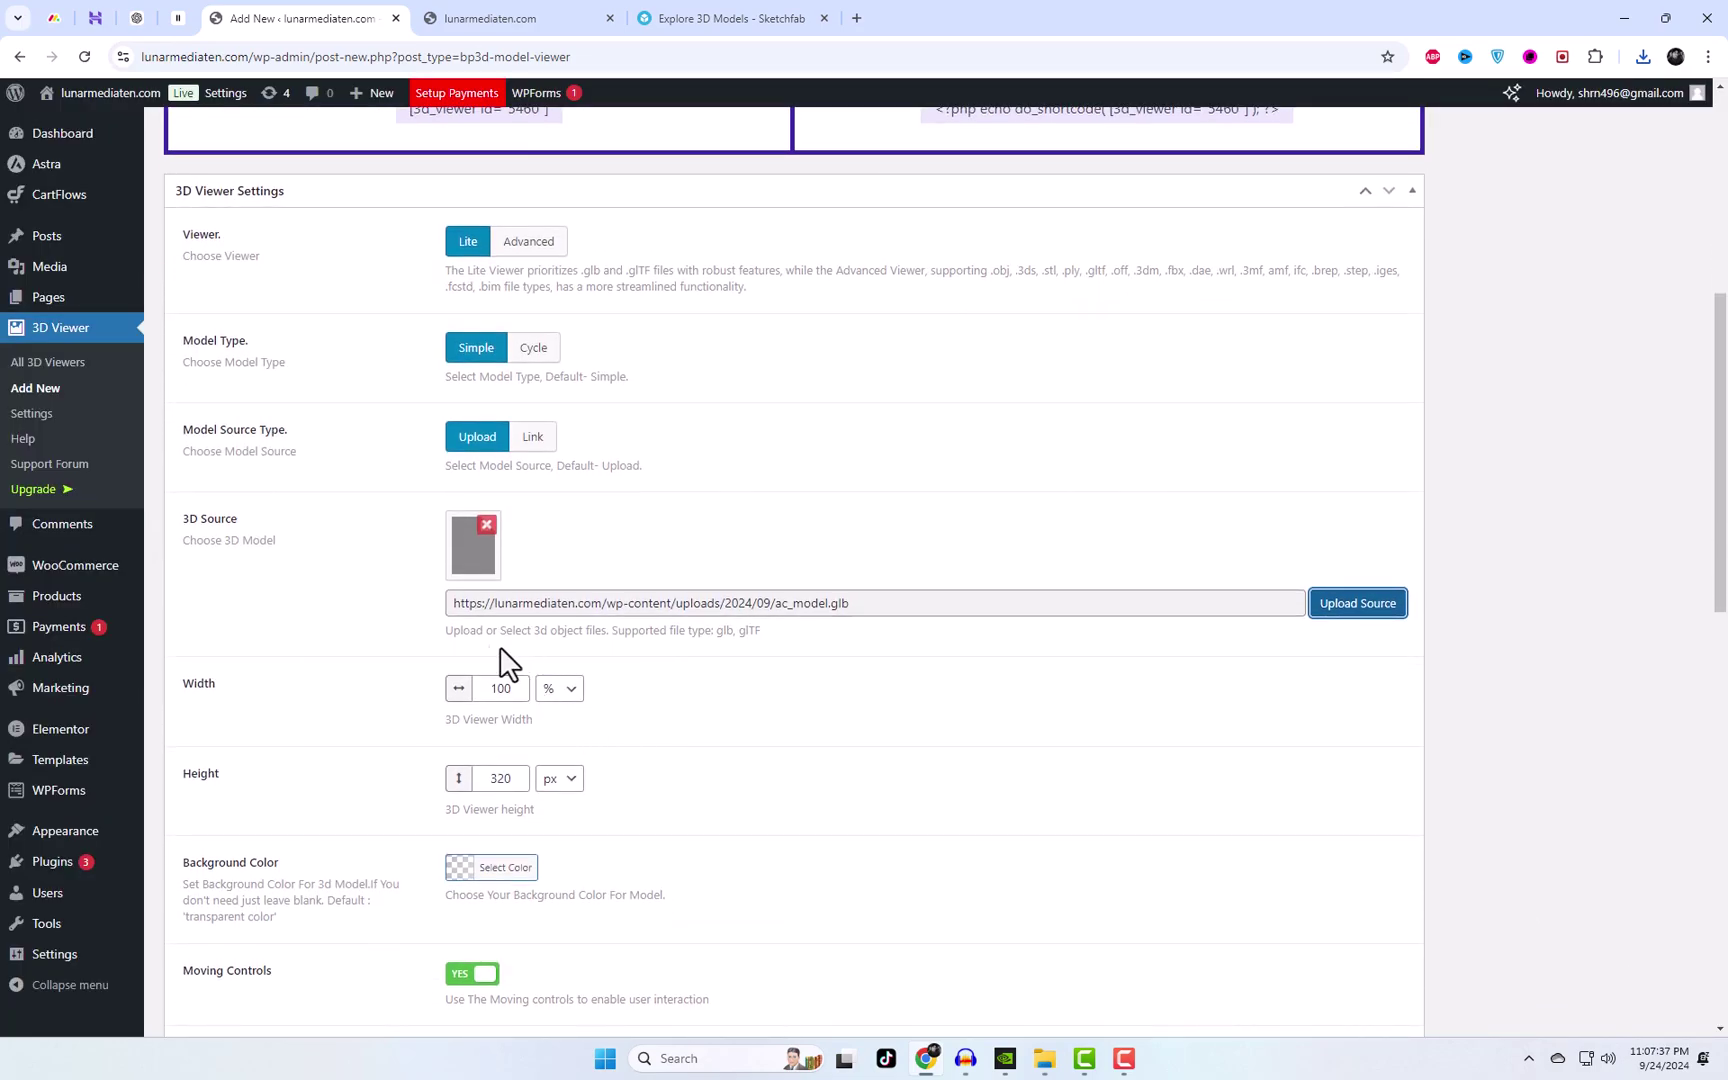
pyautogui.scroll(-1, 515, 740)
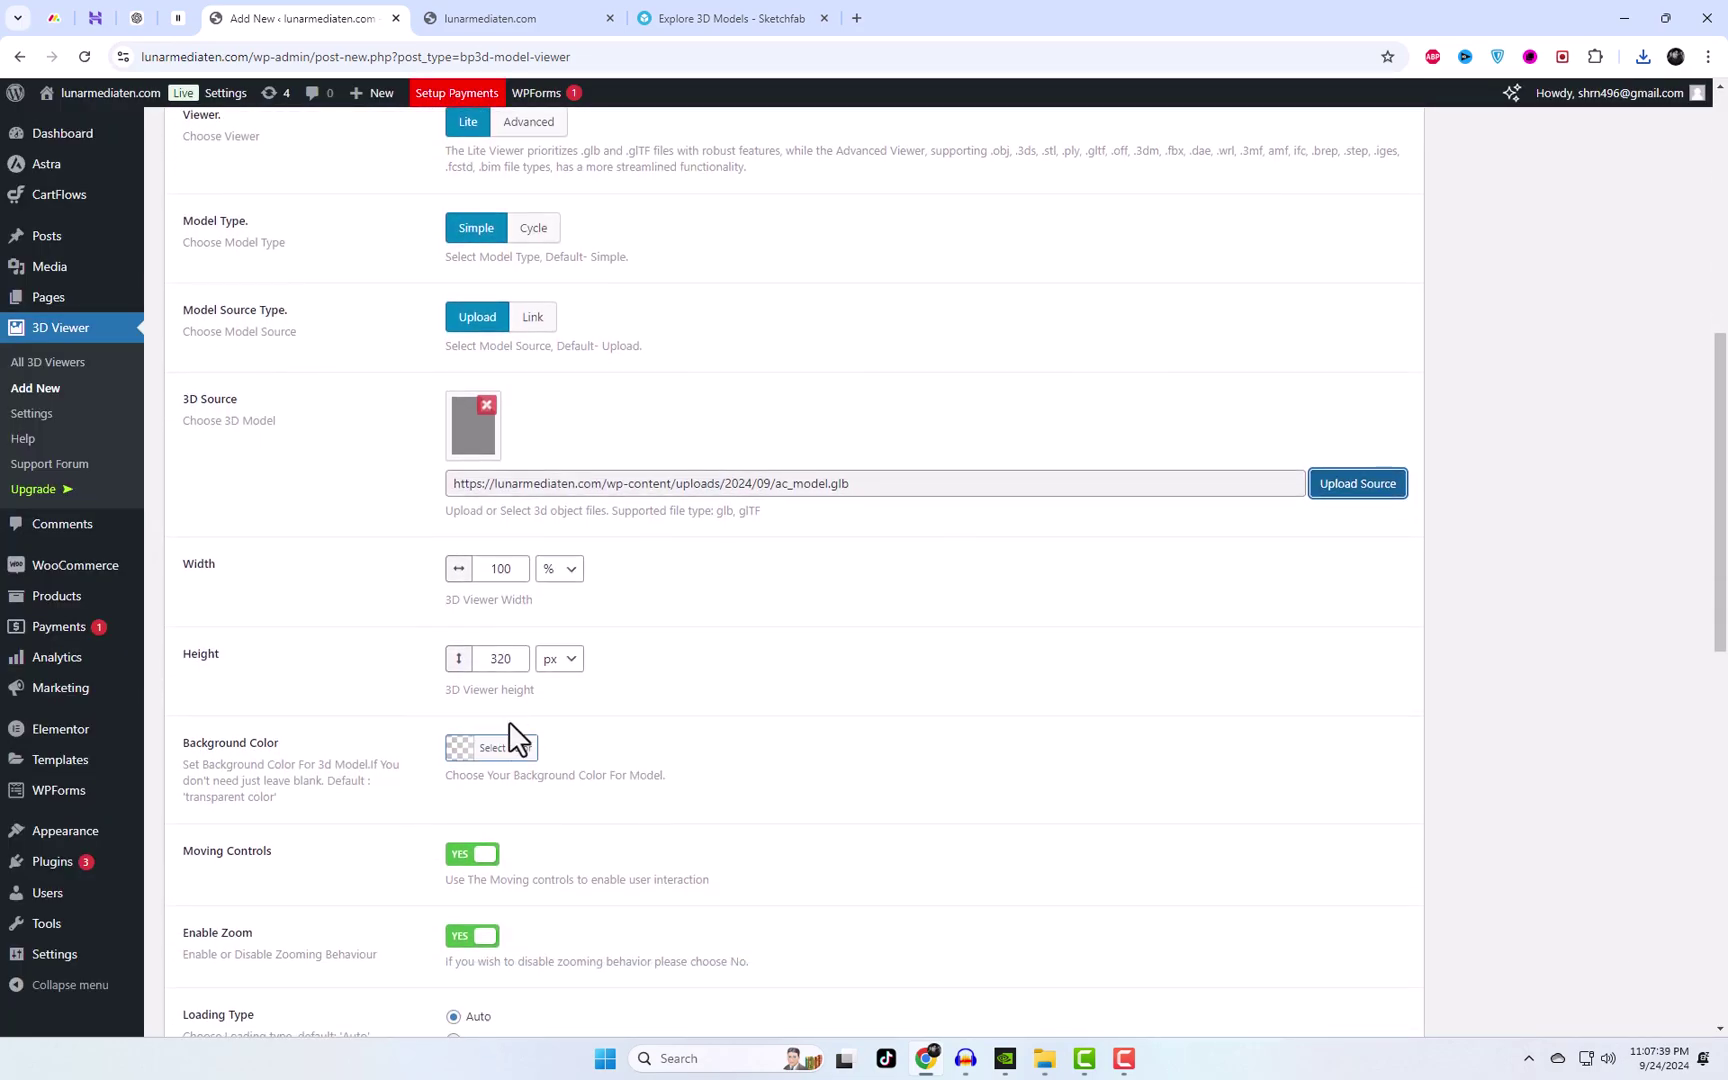
pyautogui.click(503, 660)
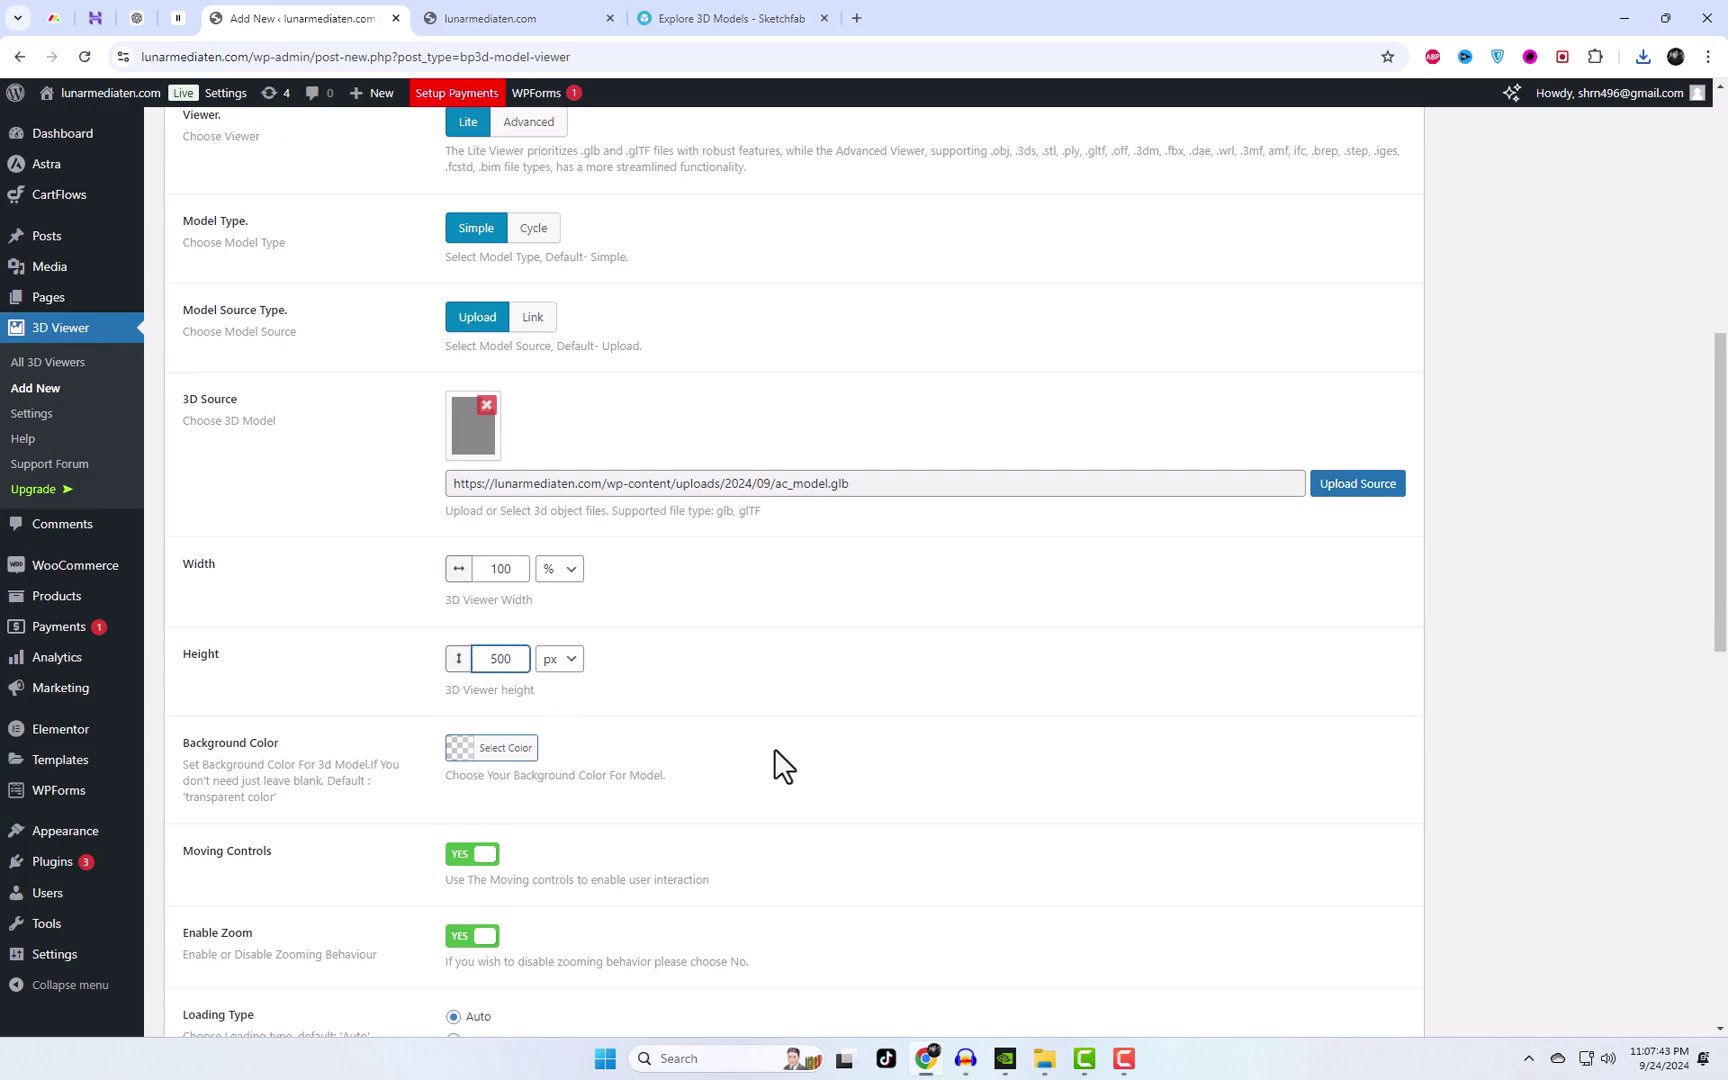
pyautogui.scroll(-1, 694, 815)
pyautogui.click(463, 630)
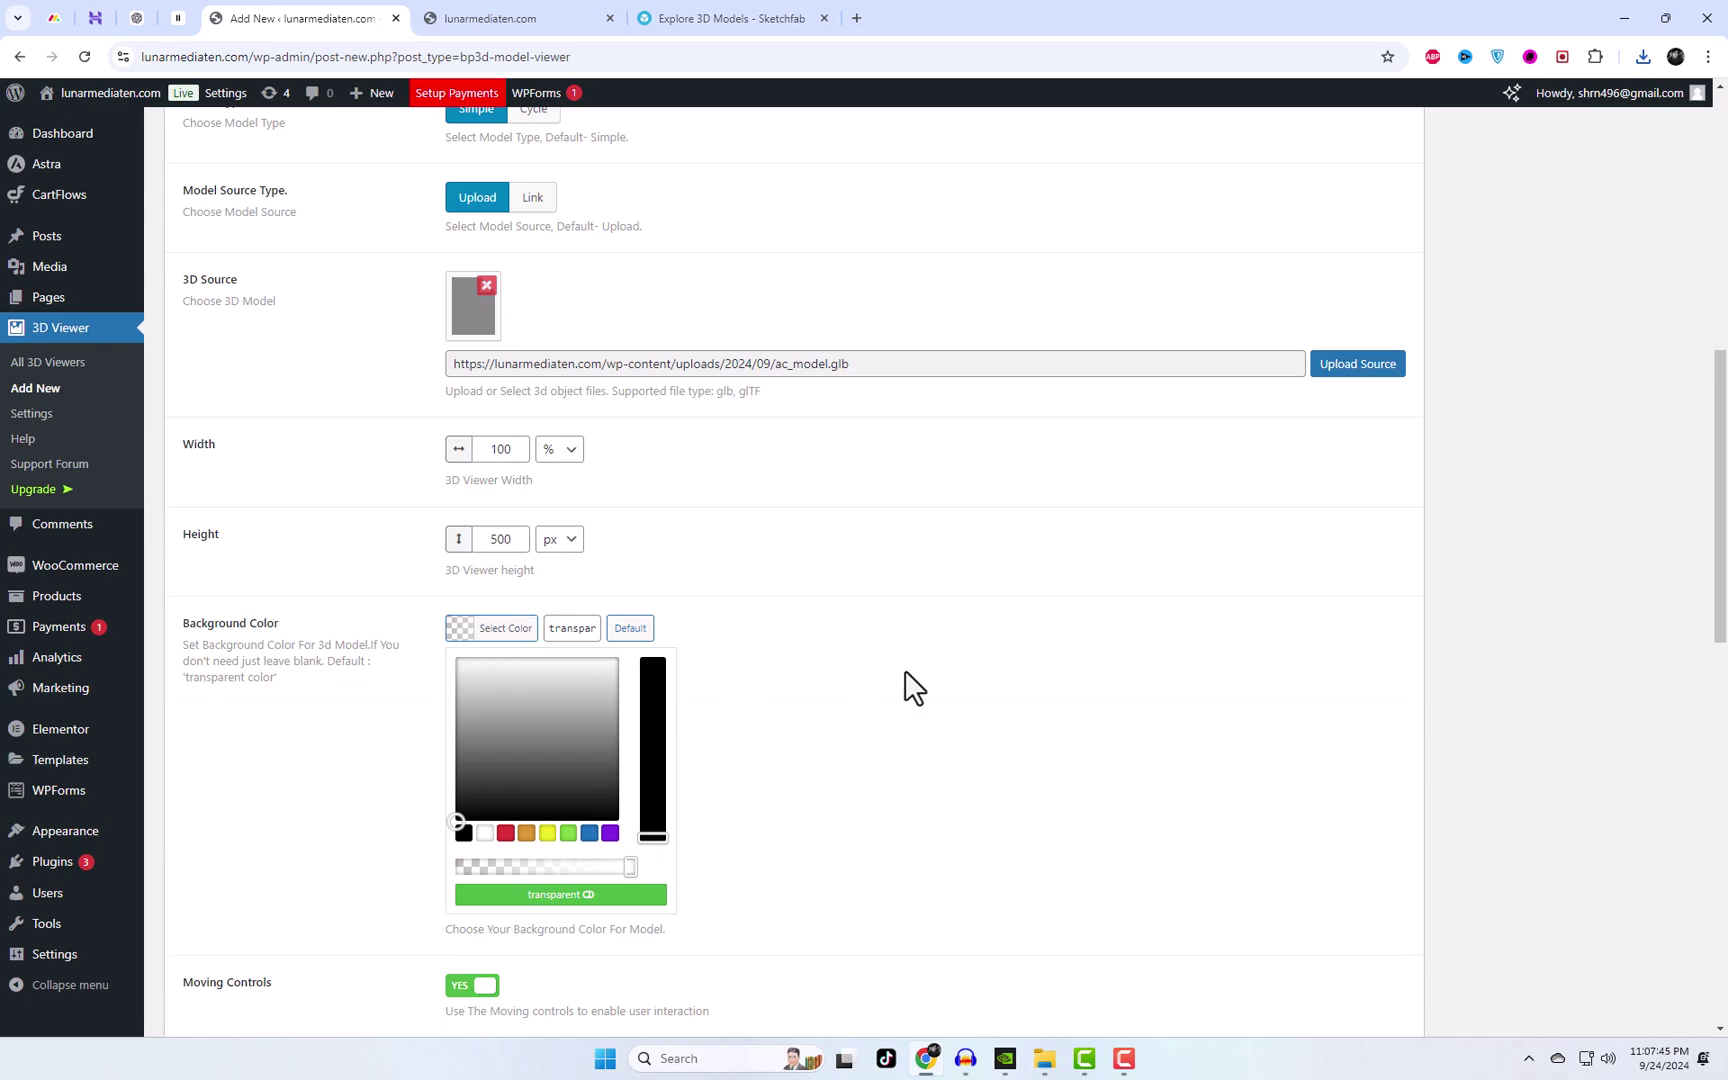
pyautogui.click(910, 686)
pyautogui.moveTo(466, 665); pyautogui.dragTo(750, 668)
pyautogui.click(820, 750)
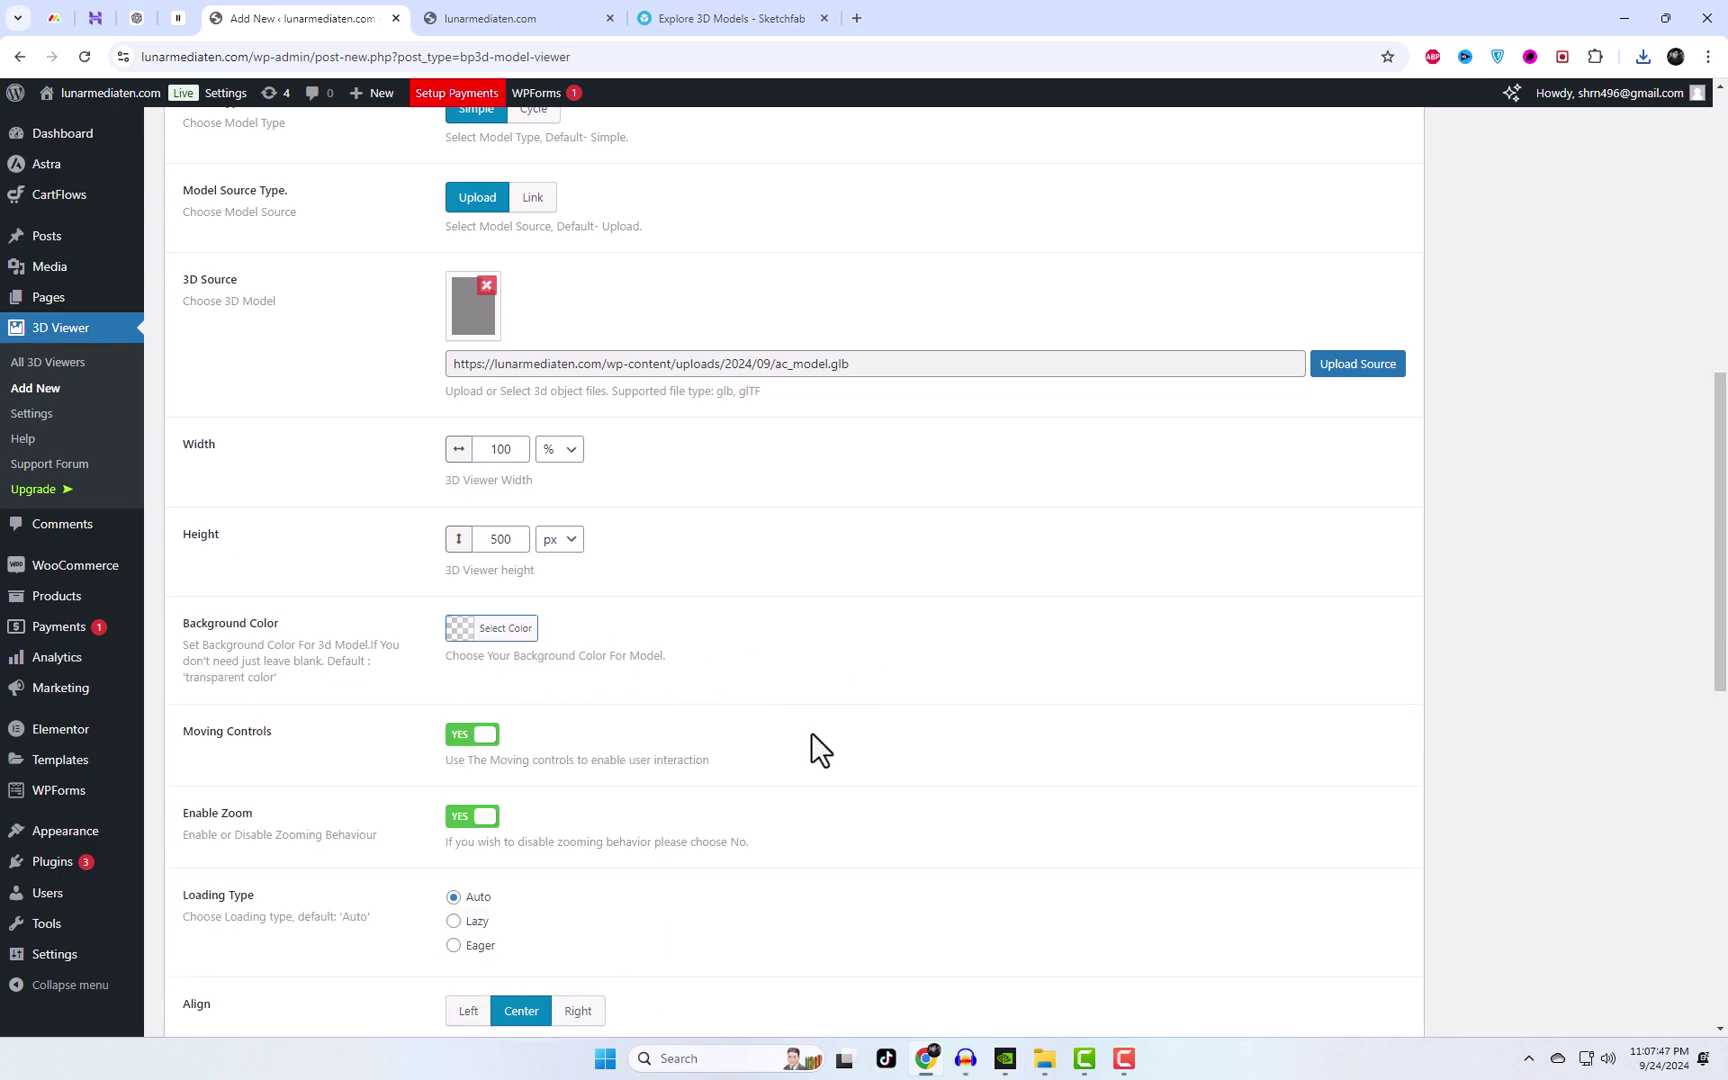
# - Try Left and Right alignment, then set the viewer alignment back to Center
pyautogui.scroll(-1, 834, 766)
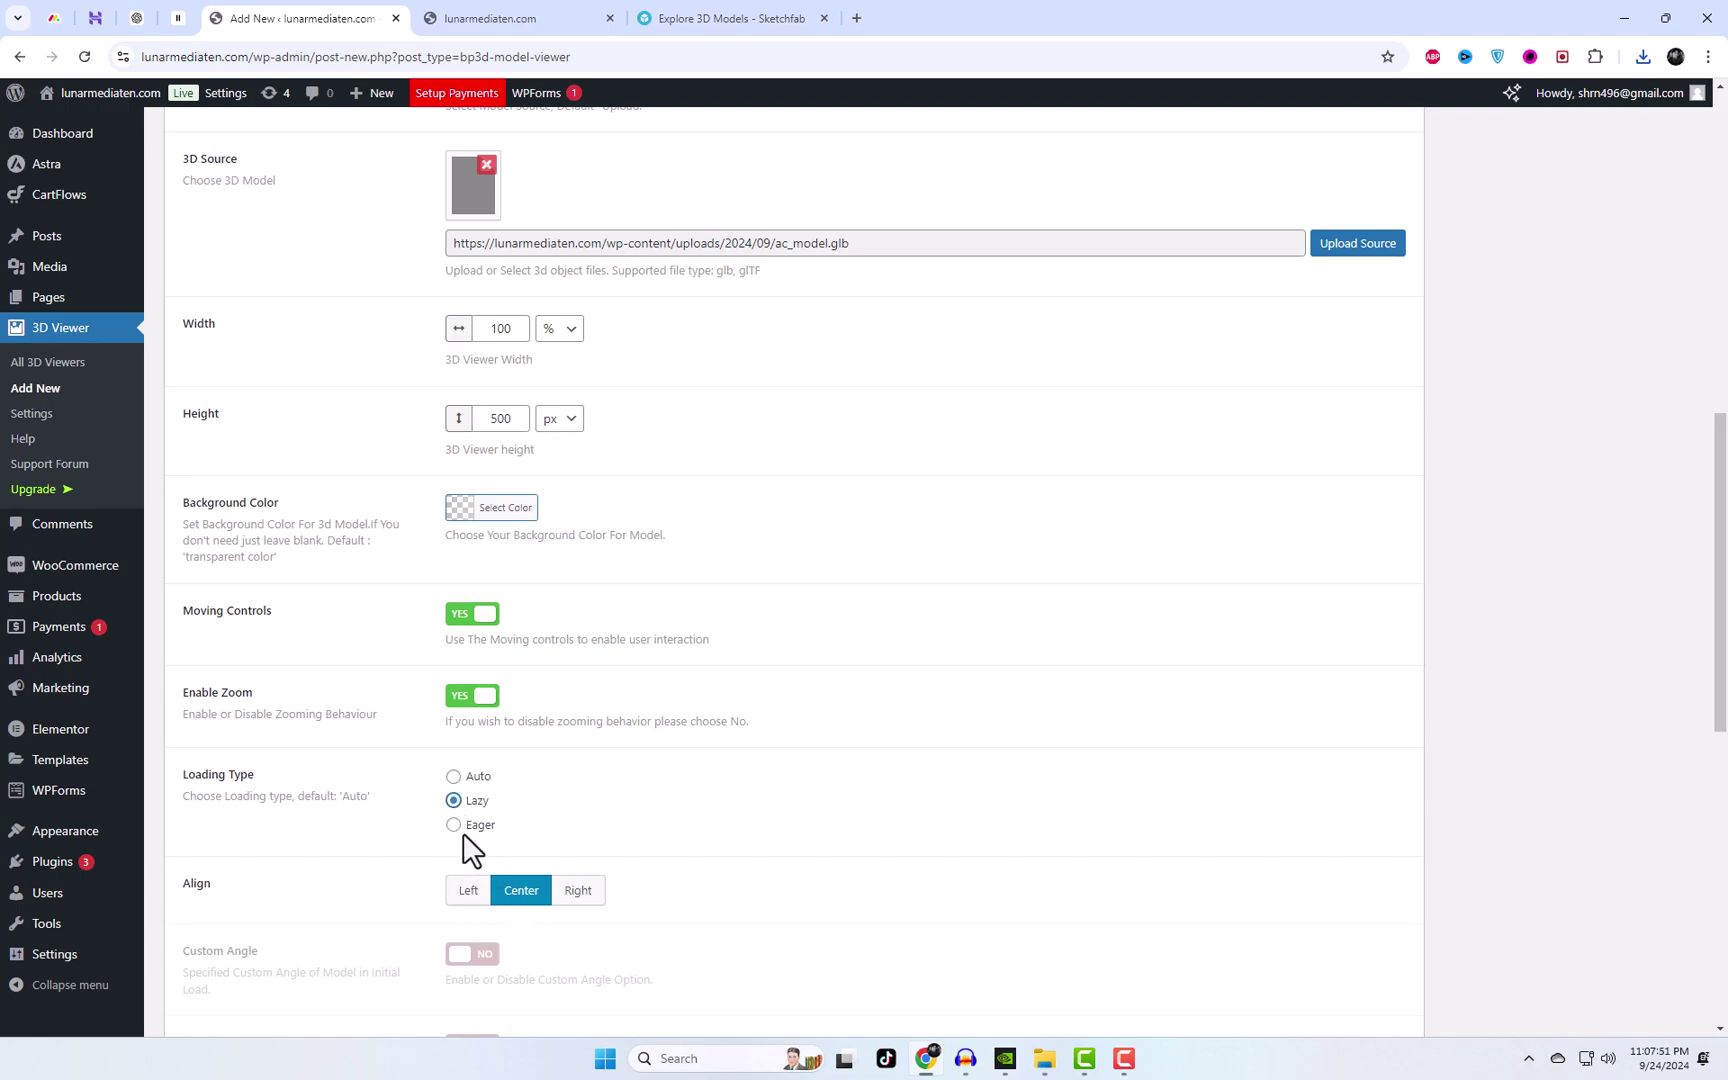
pyautogui.scroll(-3, 714, 877)
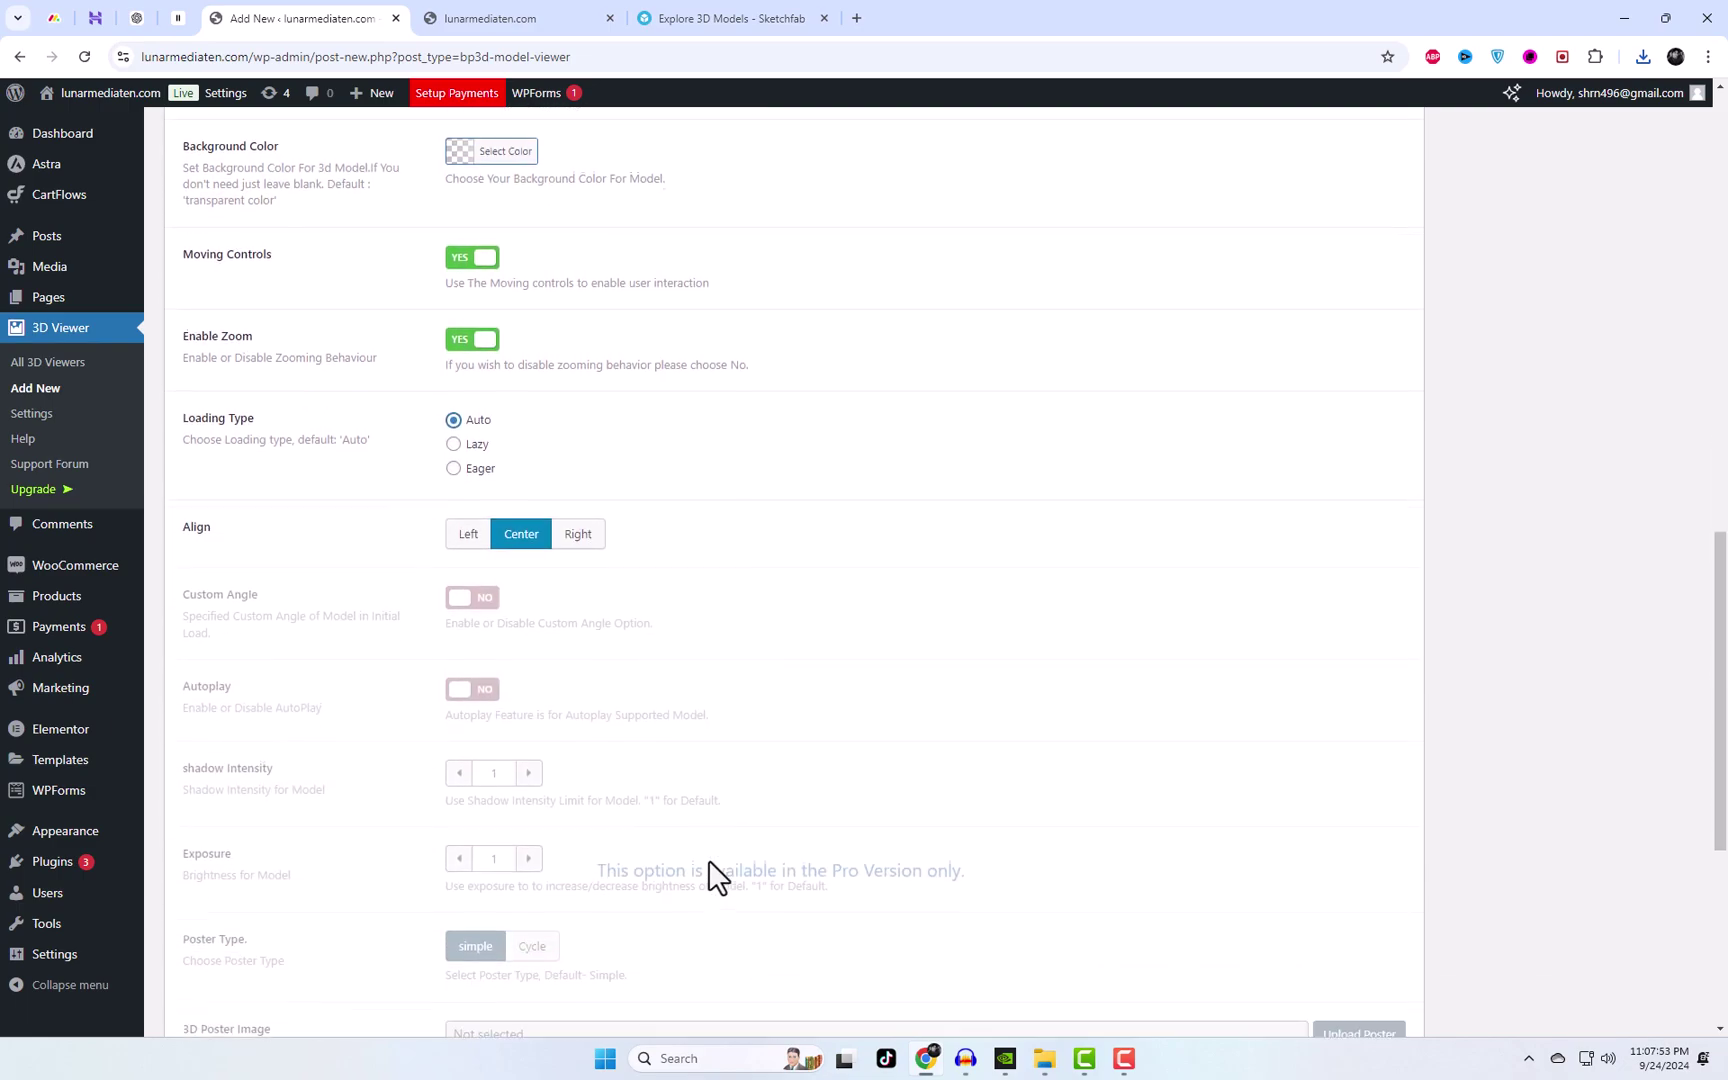
pyautogui.click(457, 531)
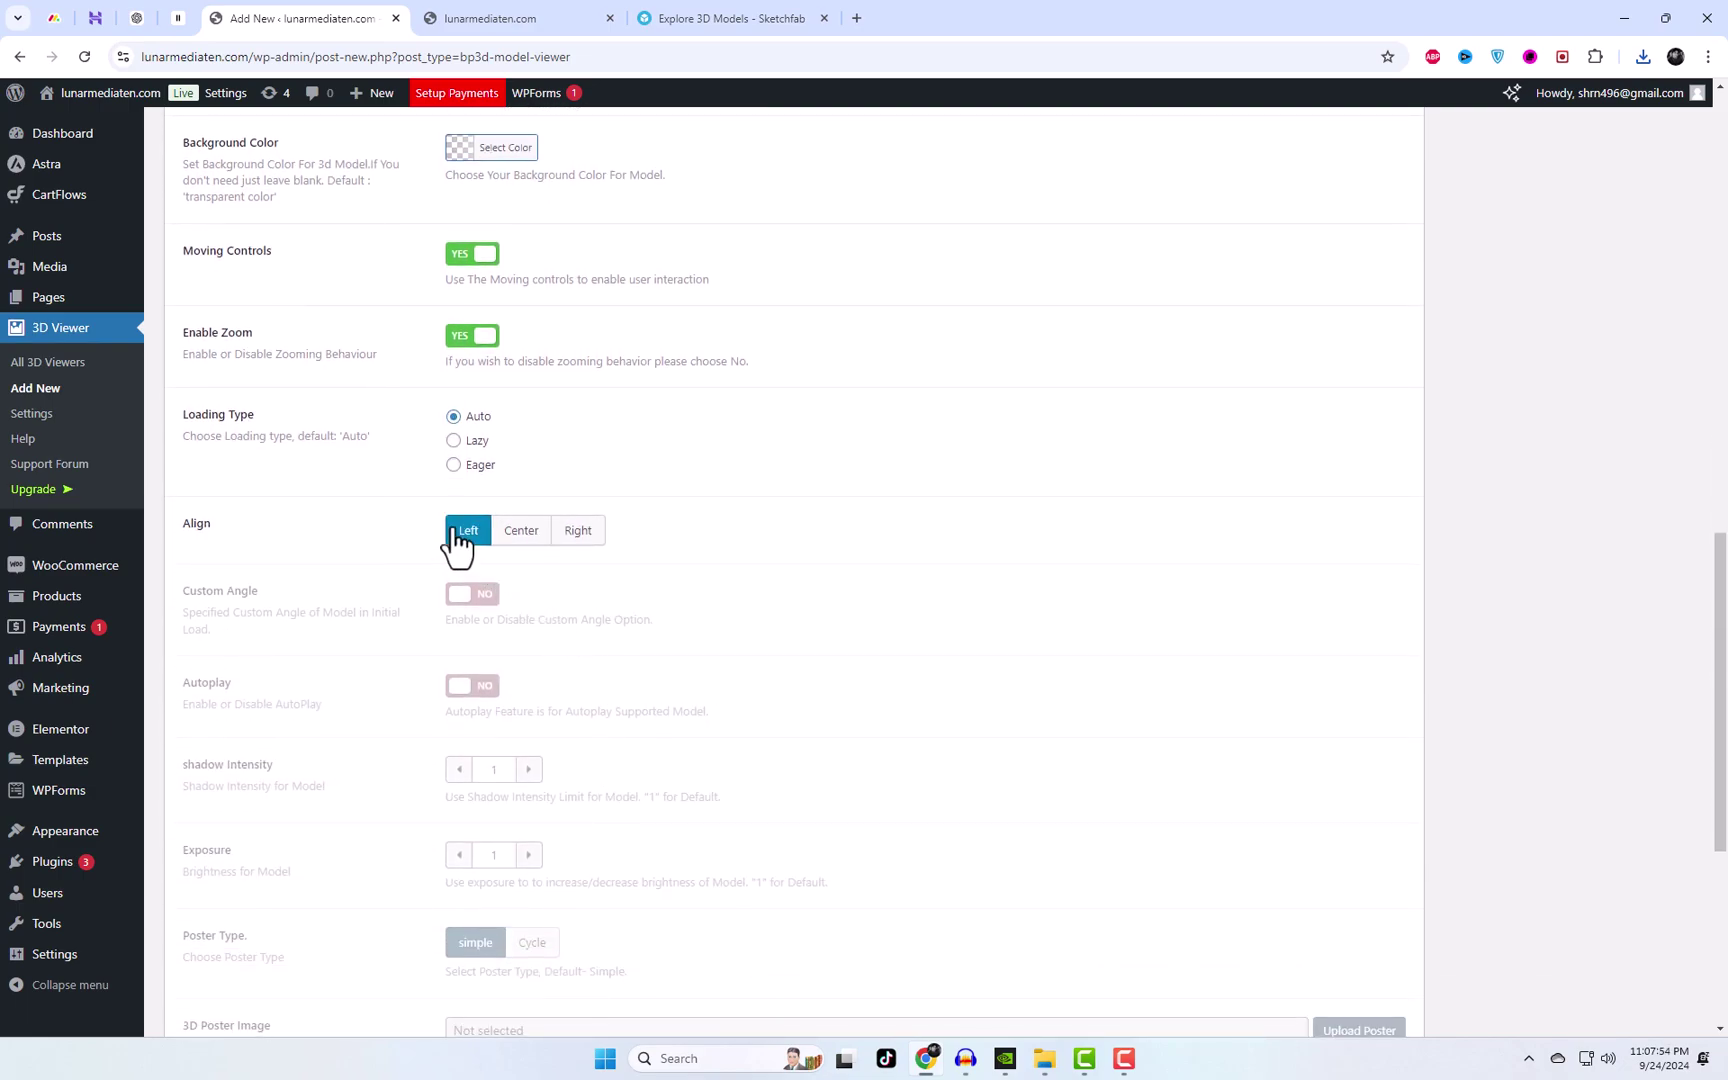
pyautogui.click(578, 531)
pyautogui.click(522, 531)
pyautogui.scroll(-3, 900, 860)
pyautogui.scroll(-1, 1088, 949)
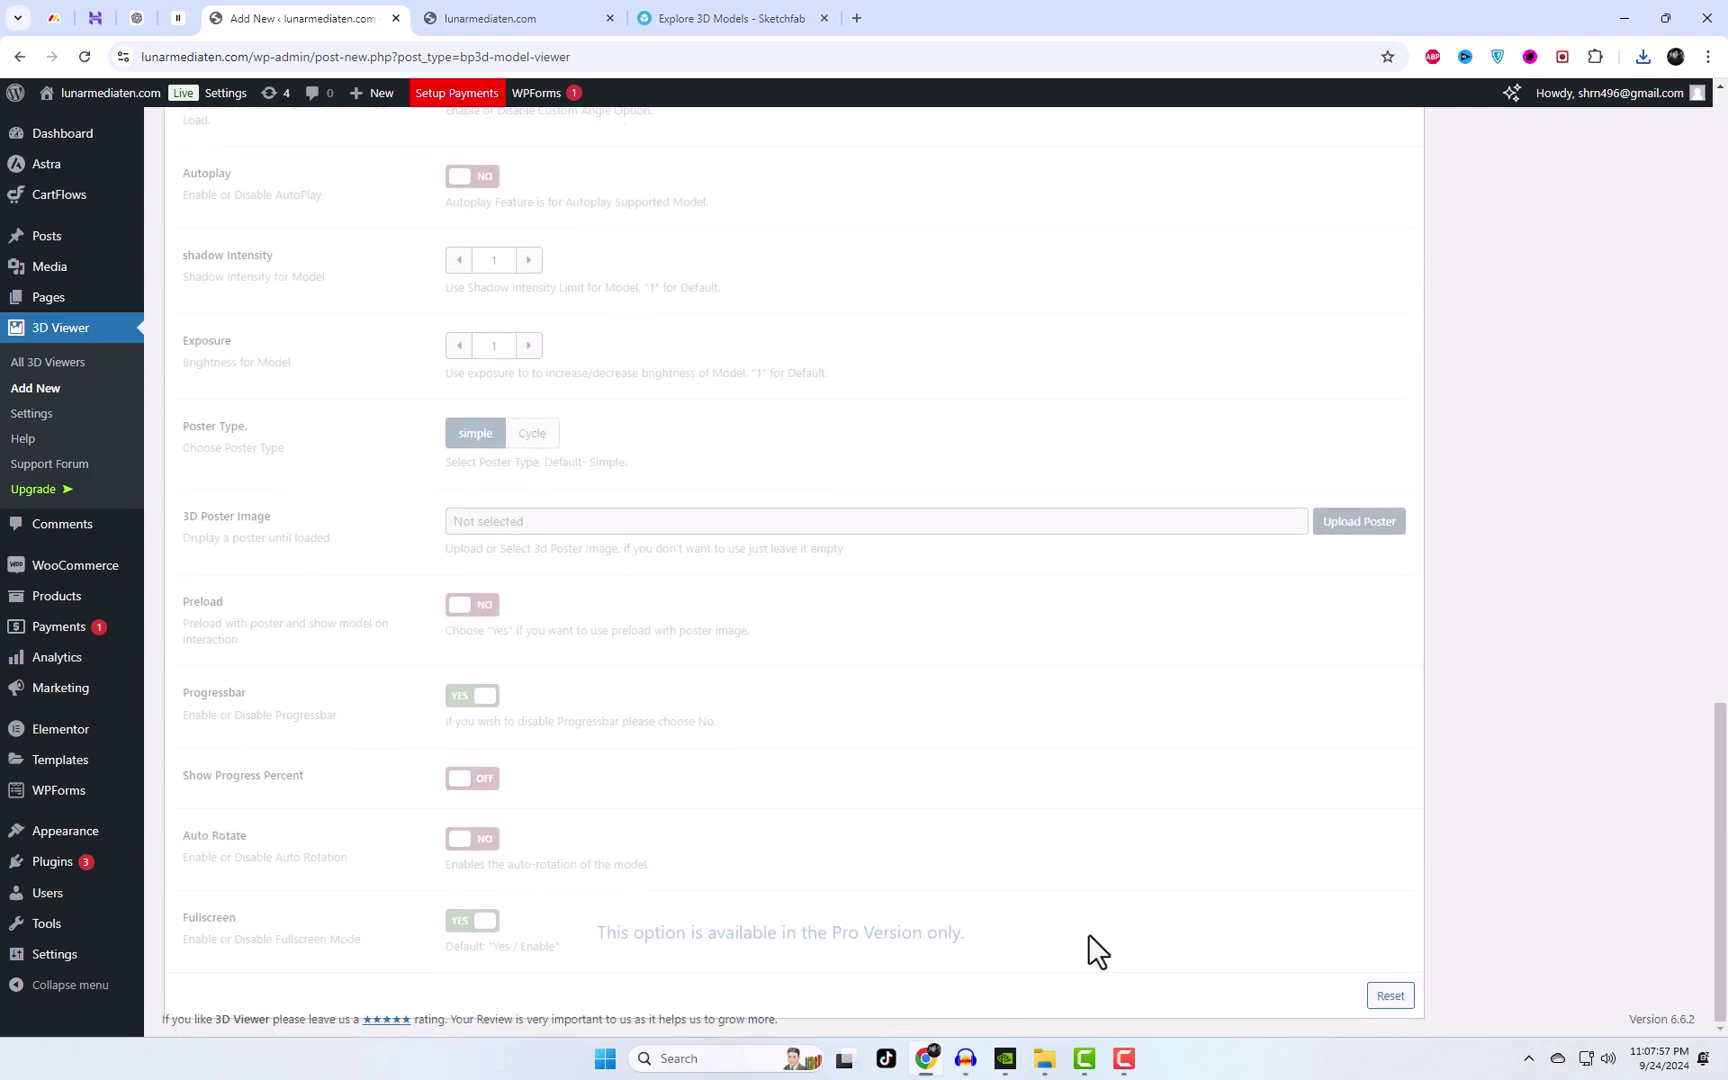
pyautogui.scroll(15, 1142, 941)
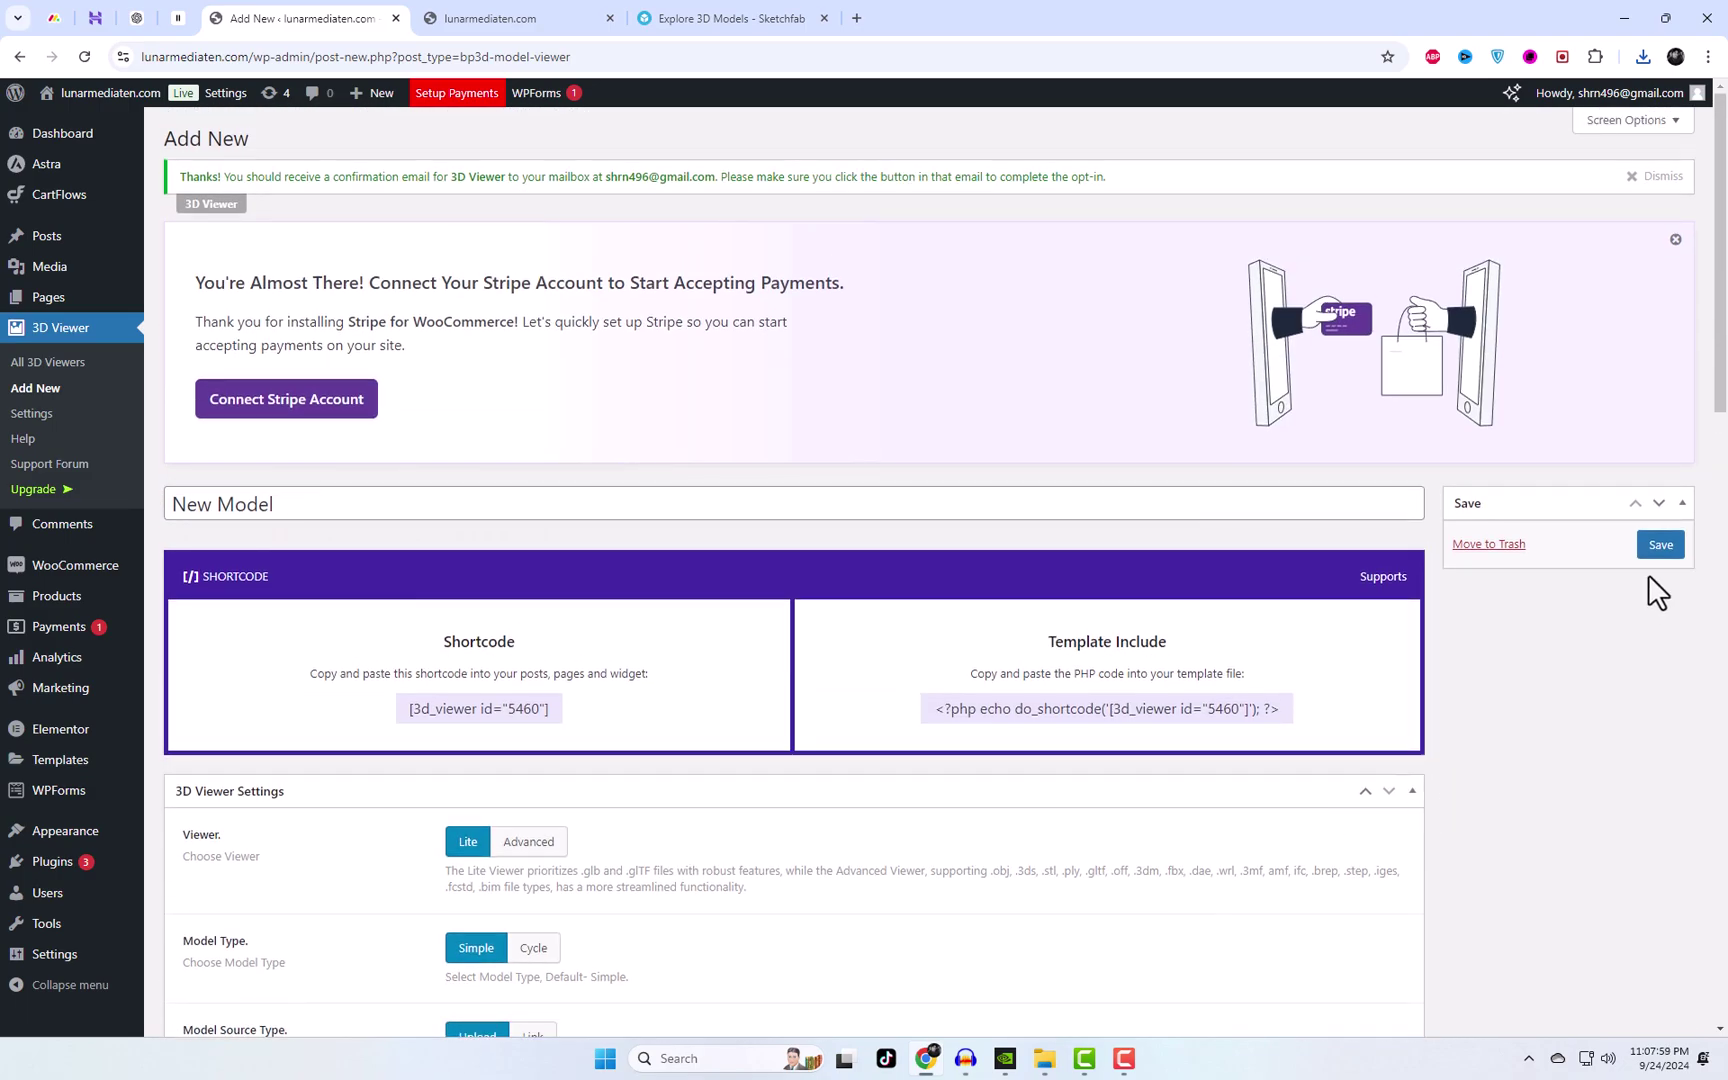
# - Save the New Model viewer and copy its [3d_viewer id="5460"] shortcode
pyautogui.click(1662, 547)
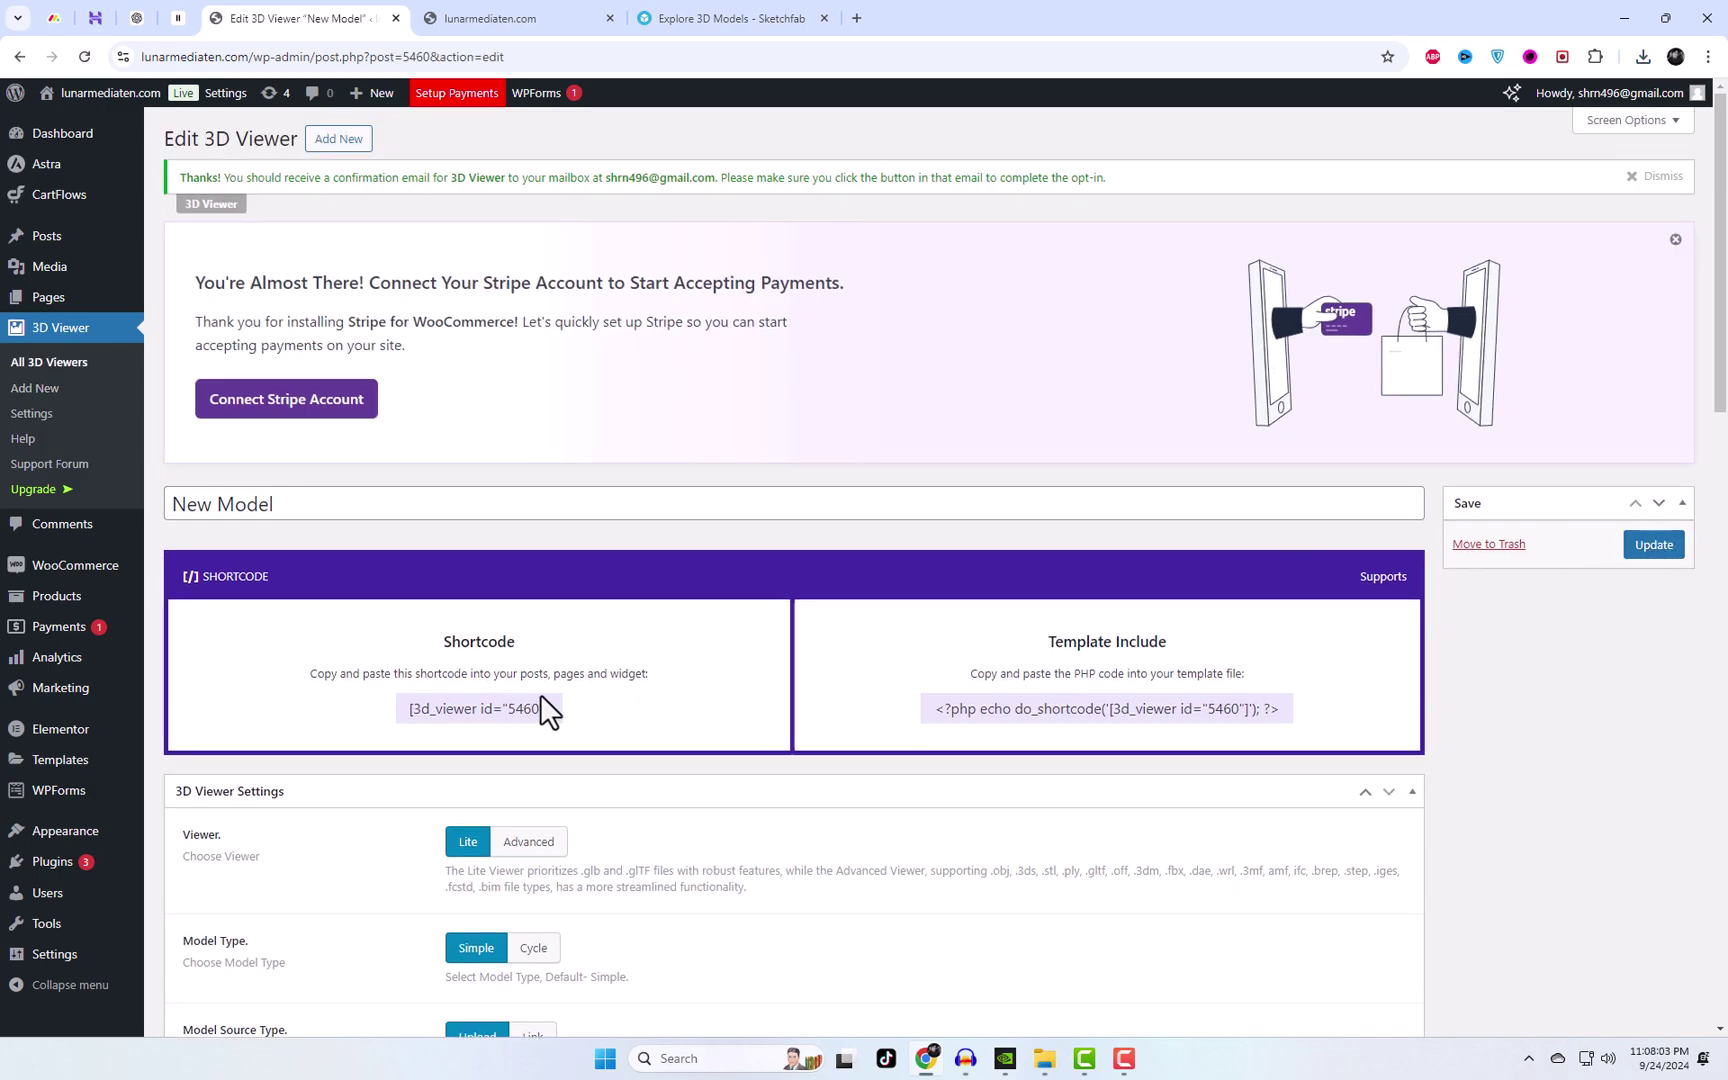
pyautogui.tripleClick(412, 712)
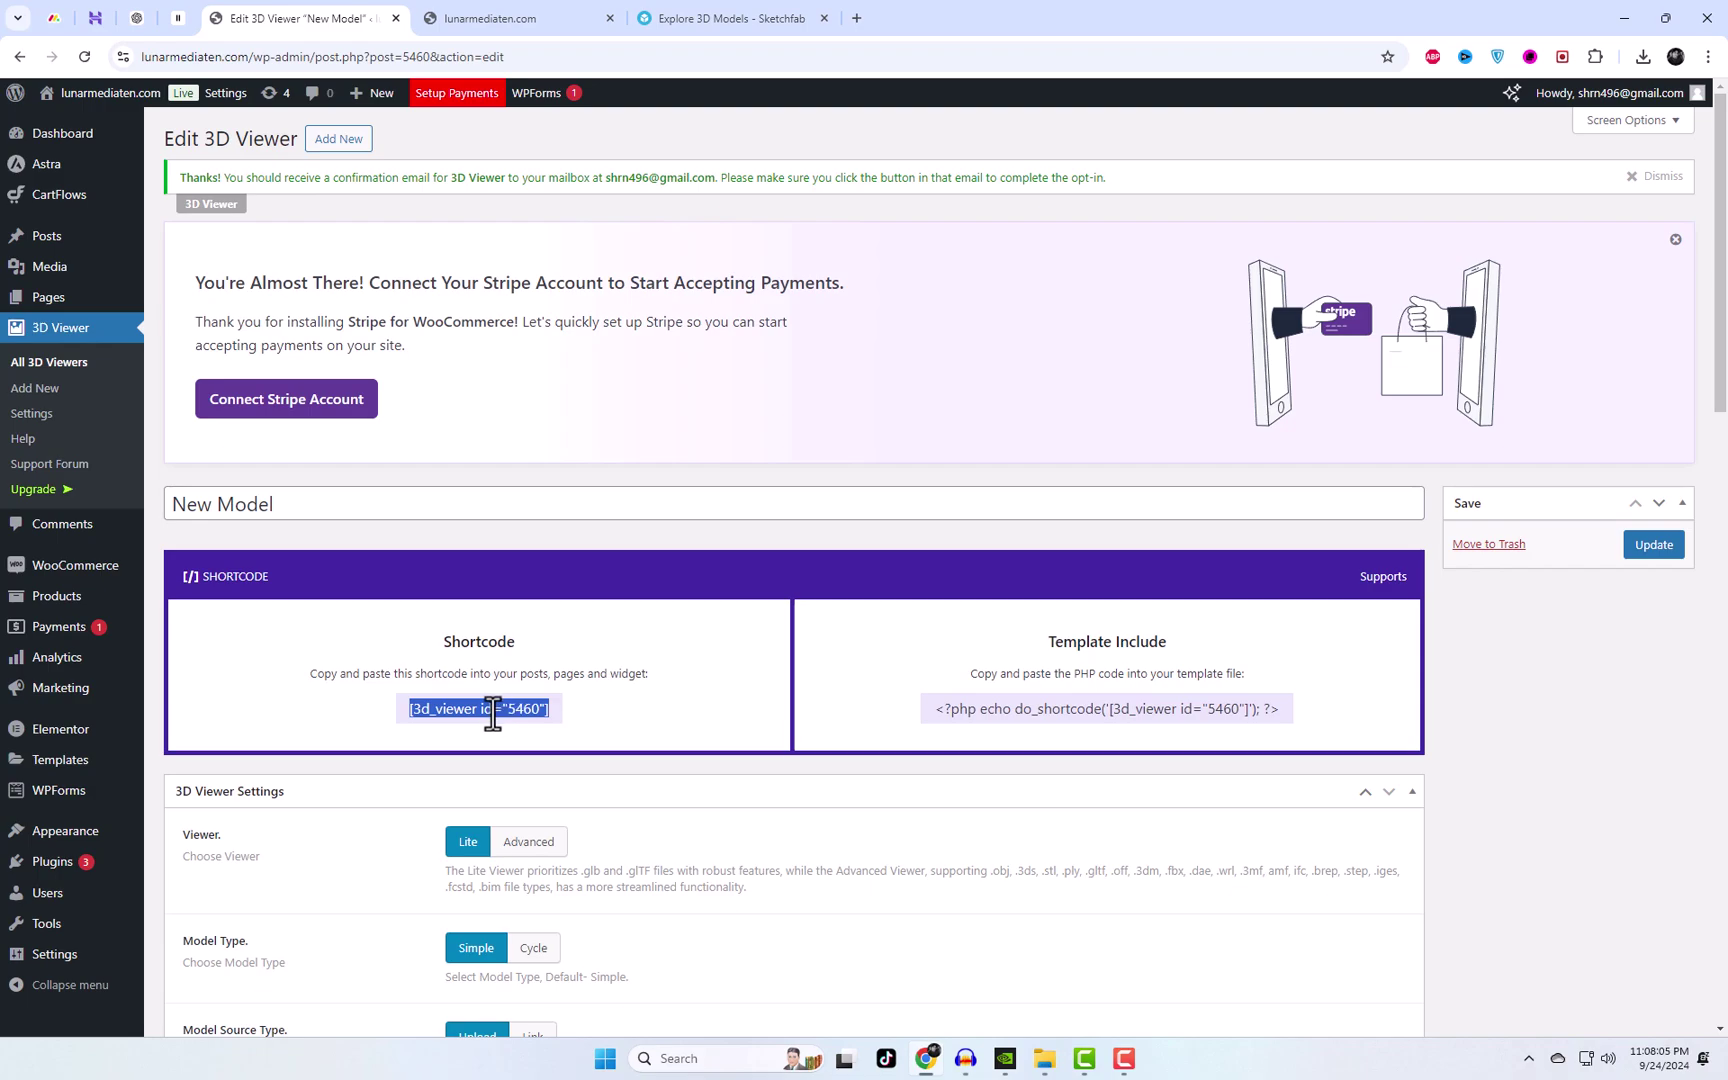
pyautogui.rightClick(494, 714)
pyautogui.click(545, 735)
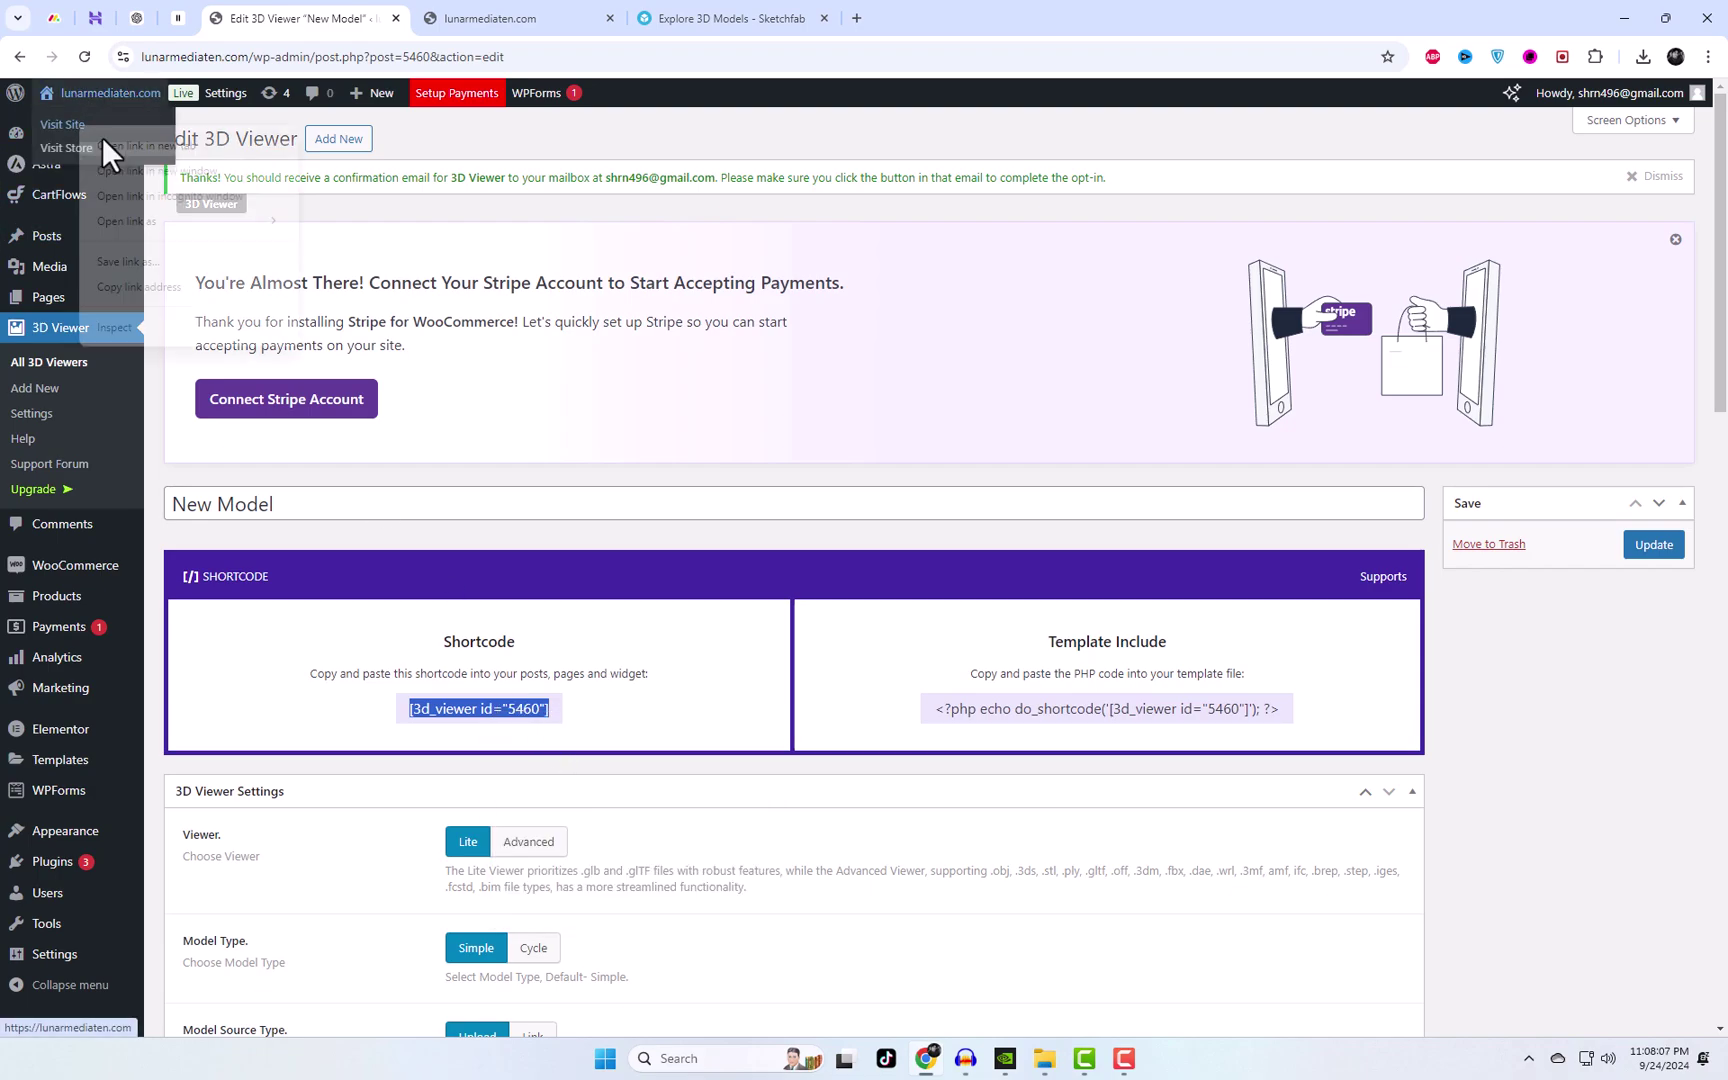
# - Open the site's homepage in a new tab, then its Elementor editor in another tab
pyautogui.middleClick(108, 150)
pyautogui.click(500, 17)
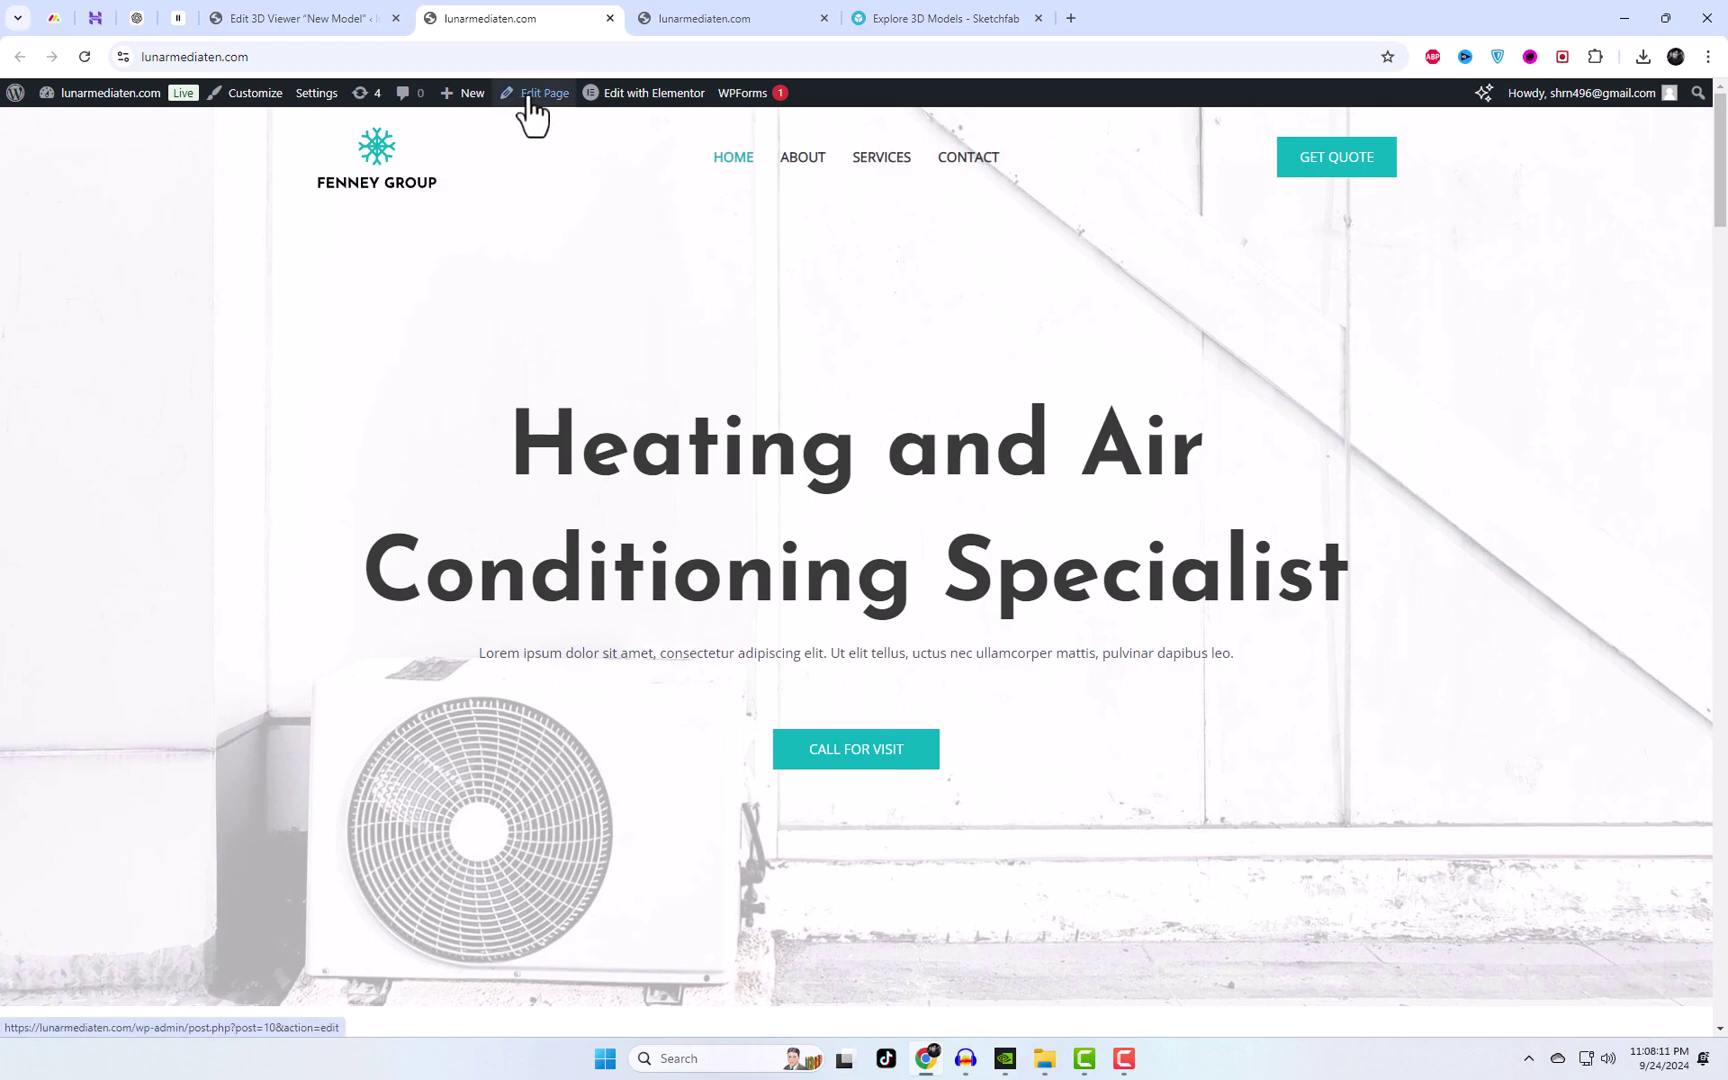
pyautogui.rightClick(640, 108)
pyautogui.click(698, 116)
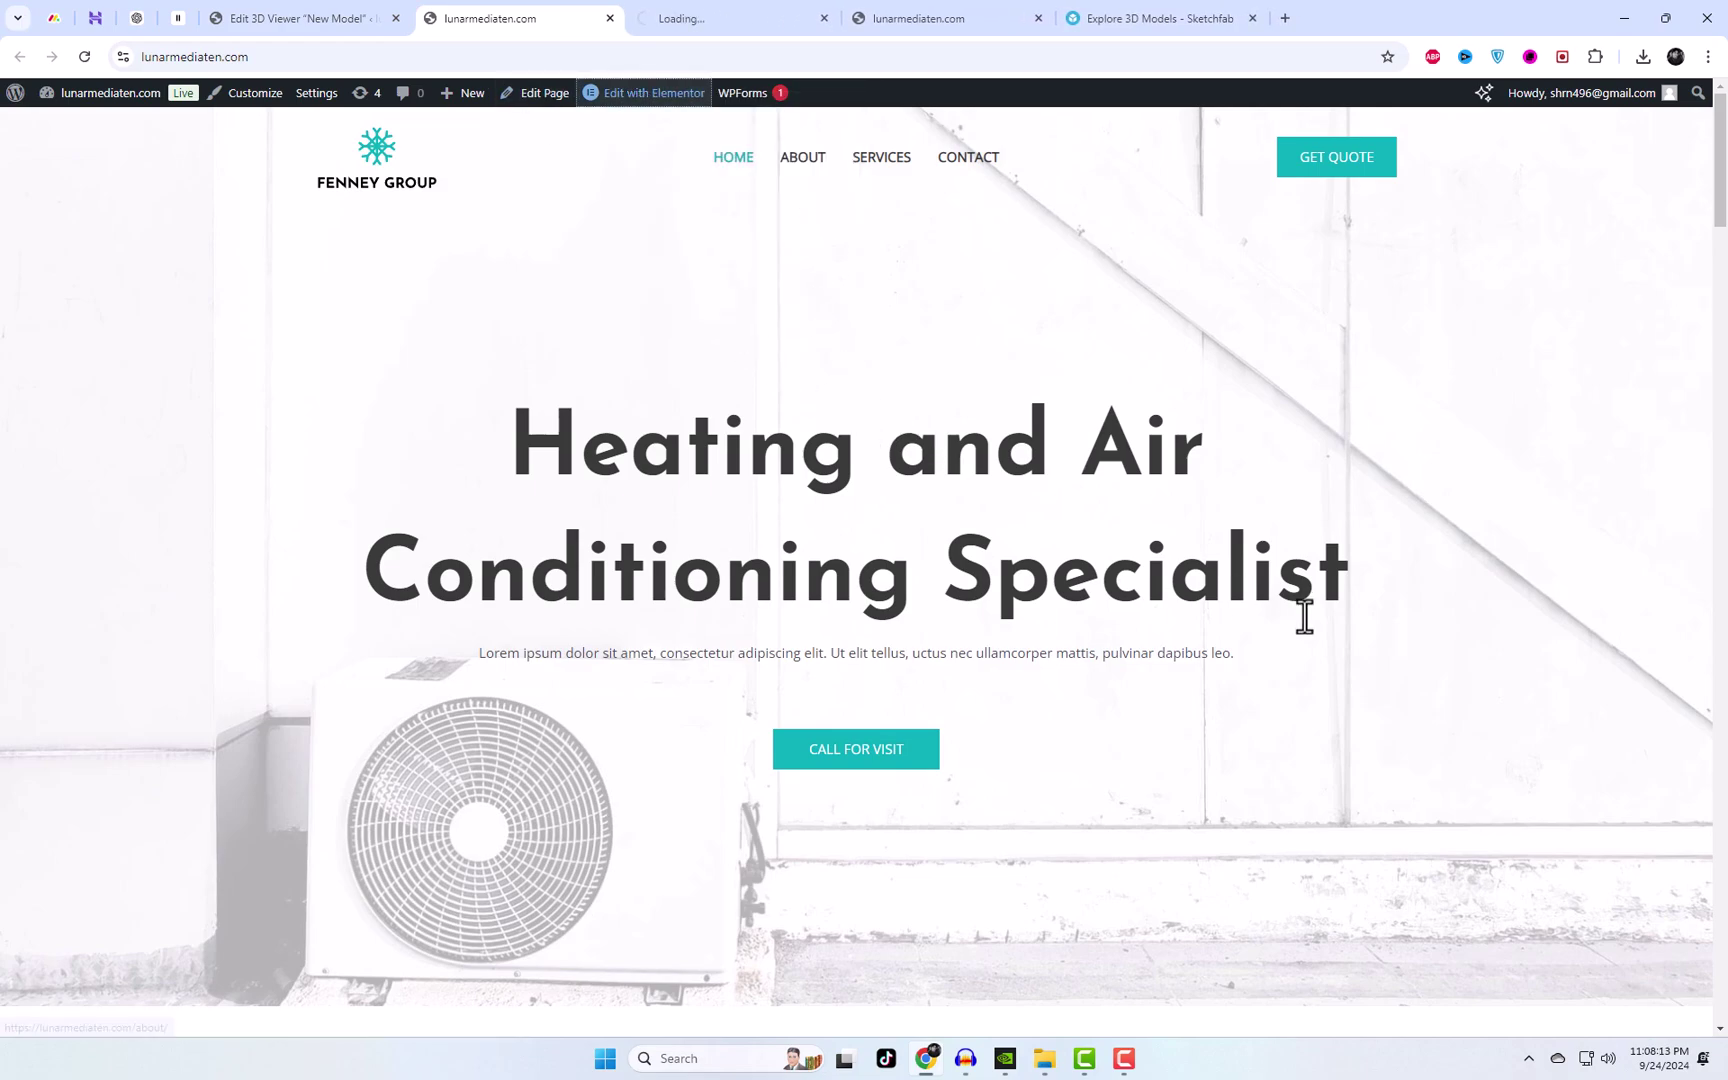